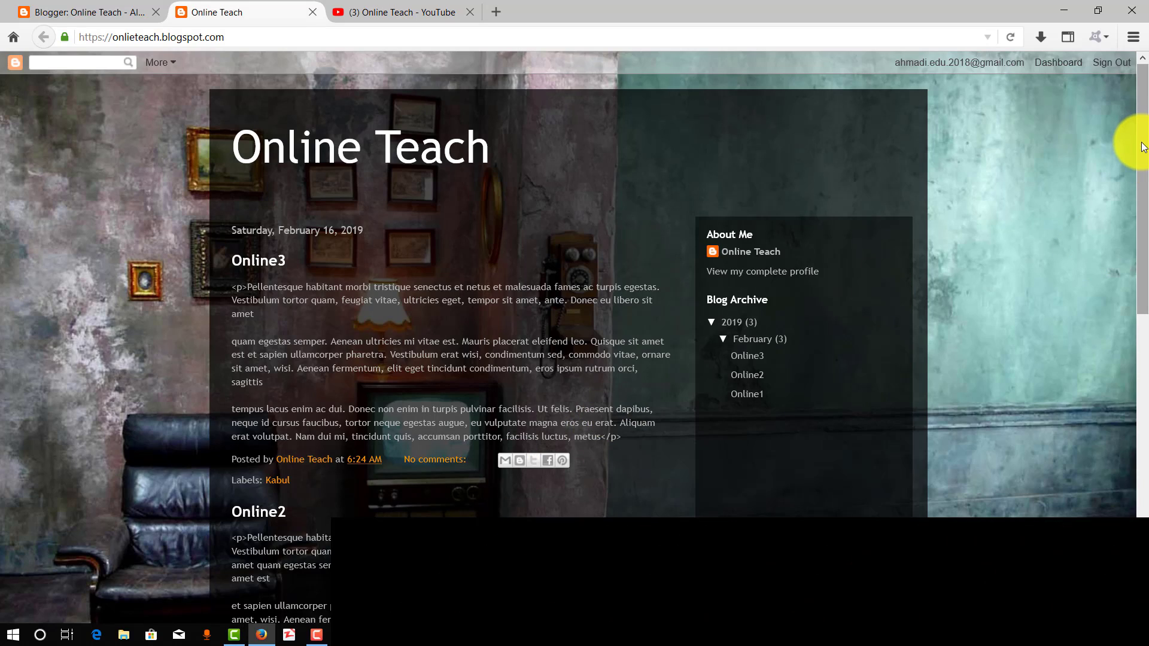
Step: Look through the posts on the published Online Teach blog
{"action": "scroll", "coordinate": [1141, 200], "scroll_direction": "down", "scroll_amount": 2}
{"action": "scroll", "coordinate": [1141, 200], "scroll_direction": "down", "scroll_amount": 5}
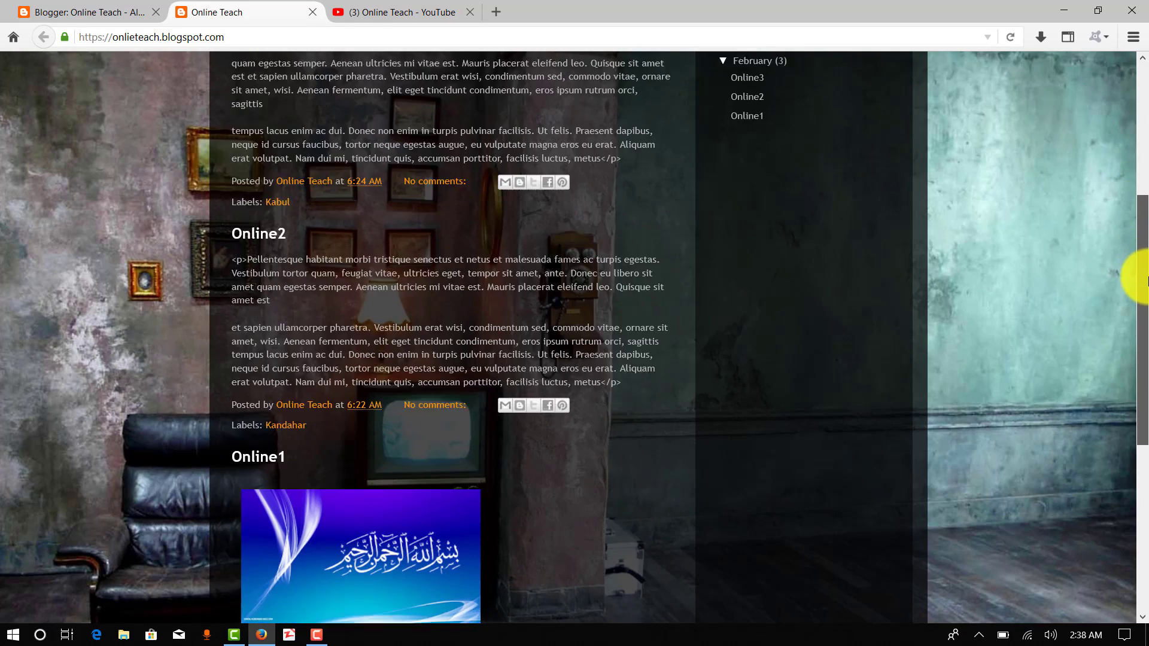
{"action": "left_click_drag", "start_coordinate": [1146, 330], "coordinate": [1143, 139]}
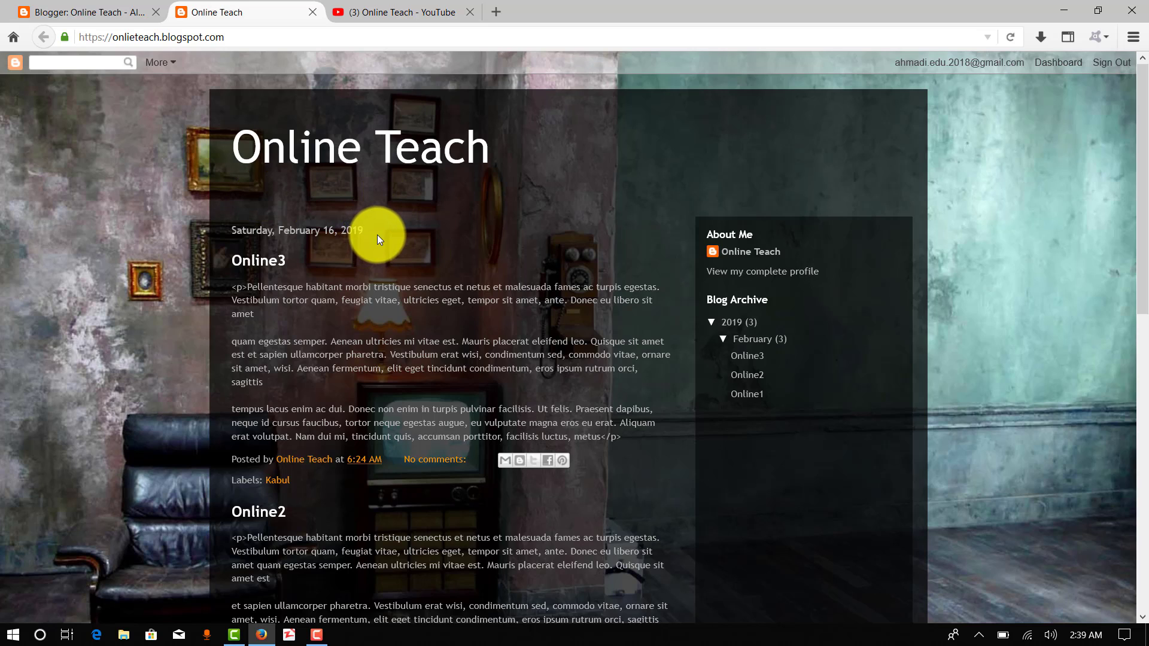
Step: Create a blank page titled "About au" in the blog's Blogger dashboard and publish it
{"action": "left_click", "coordinate": [62, 6]}
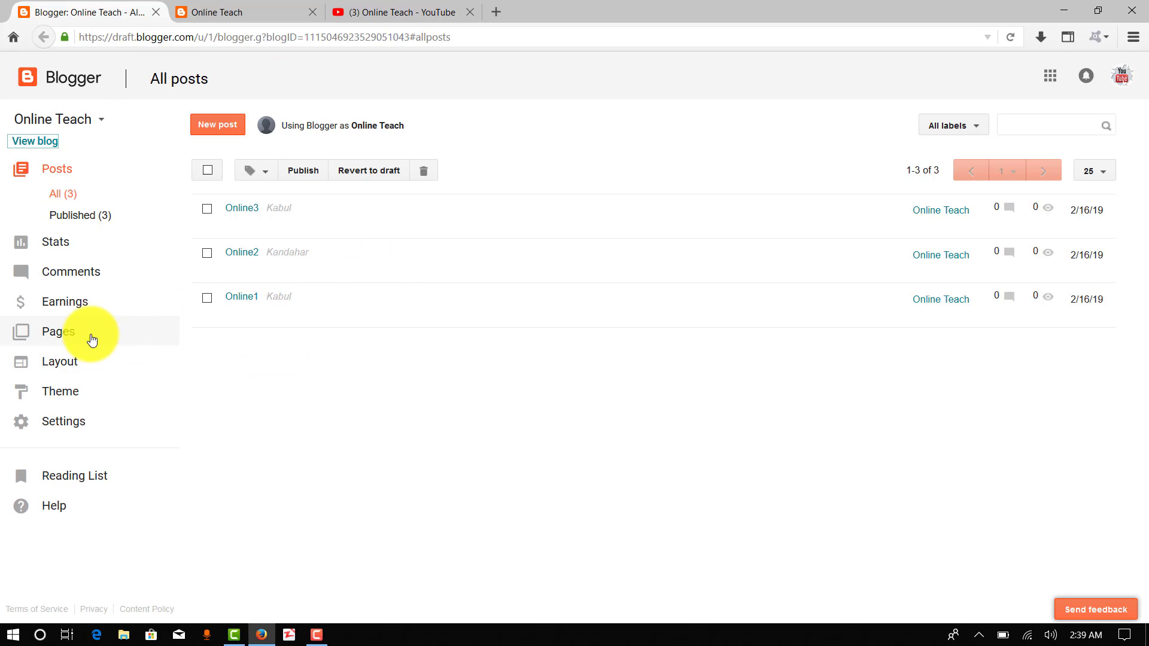
{"action": "left_click", "coordinate": [69, 336]}
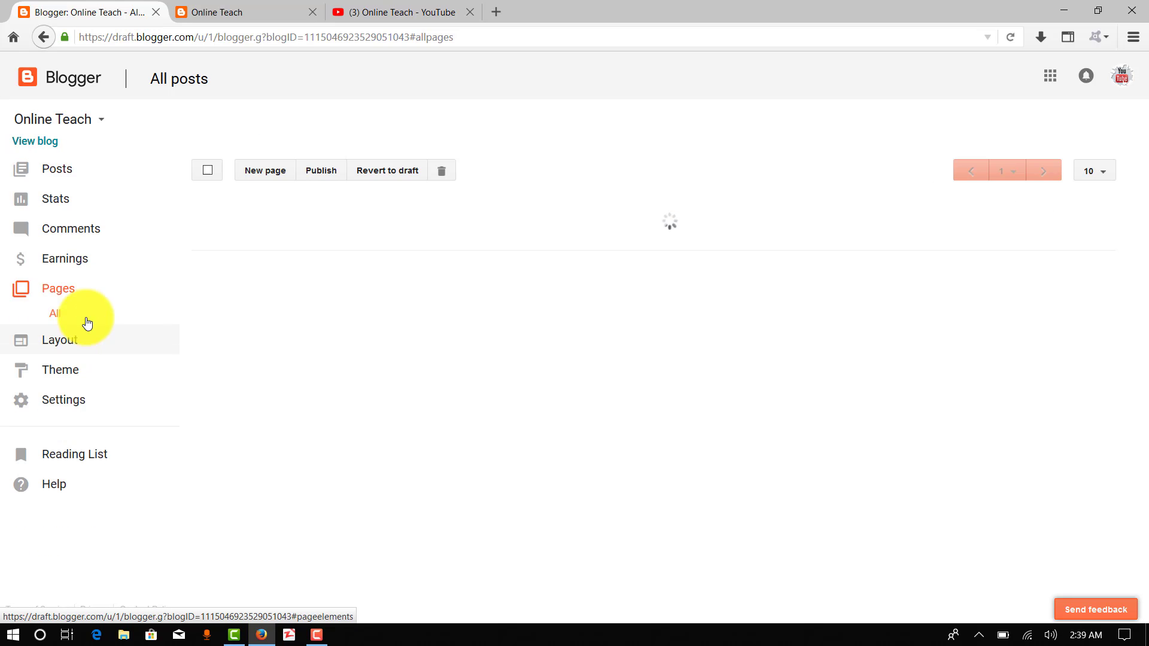
{"action": "left_click", "coordinate": [271, 177]}
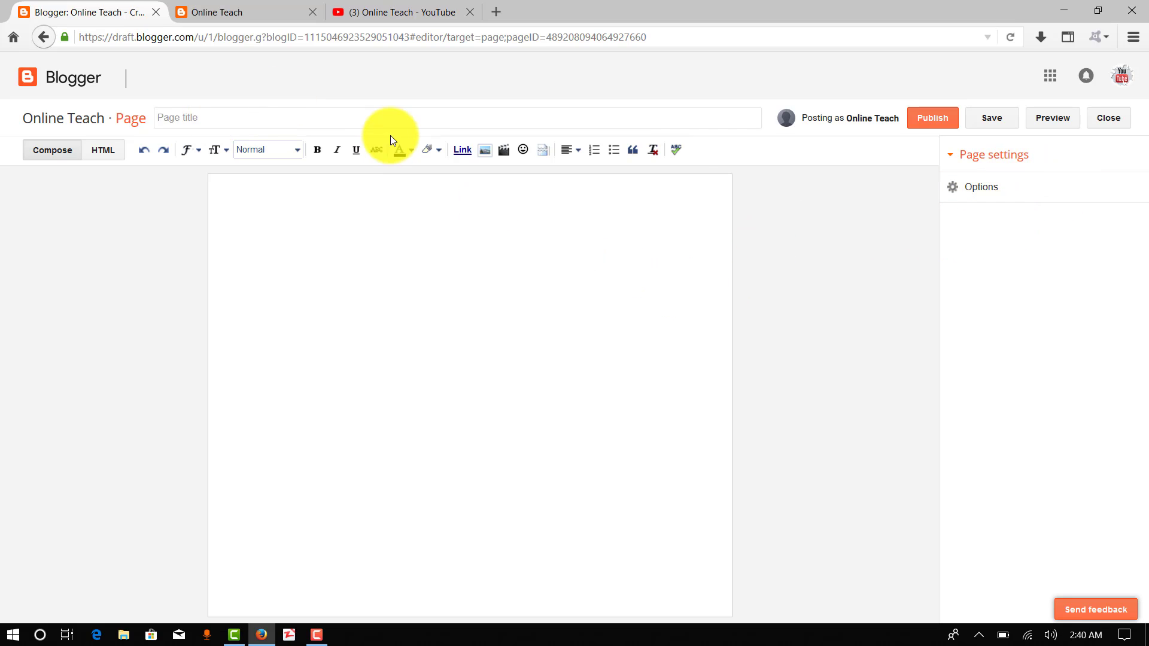
{"action": "left_click", "coordinate": [194, 118]}
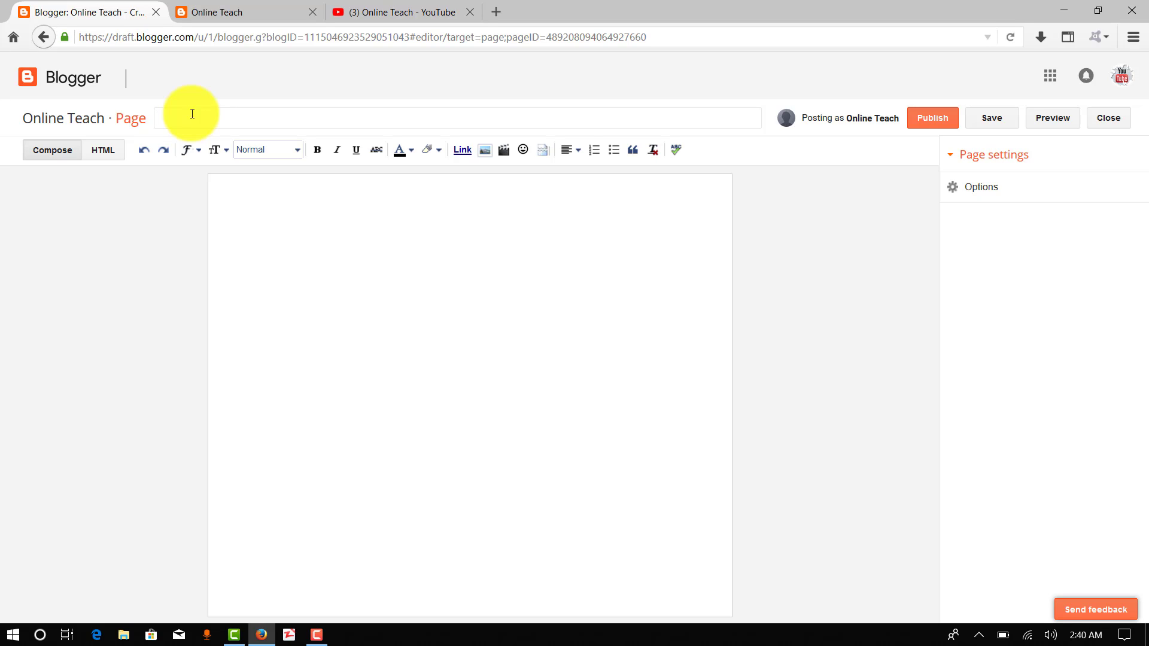
{"action": "type", "text": "About au"}
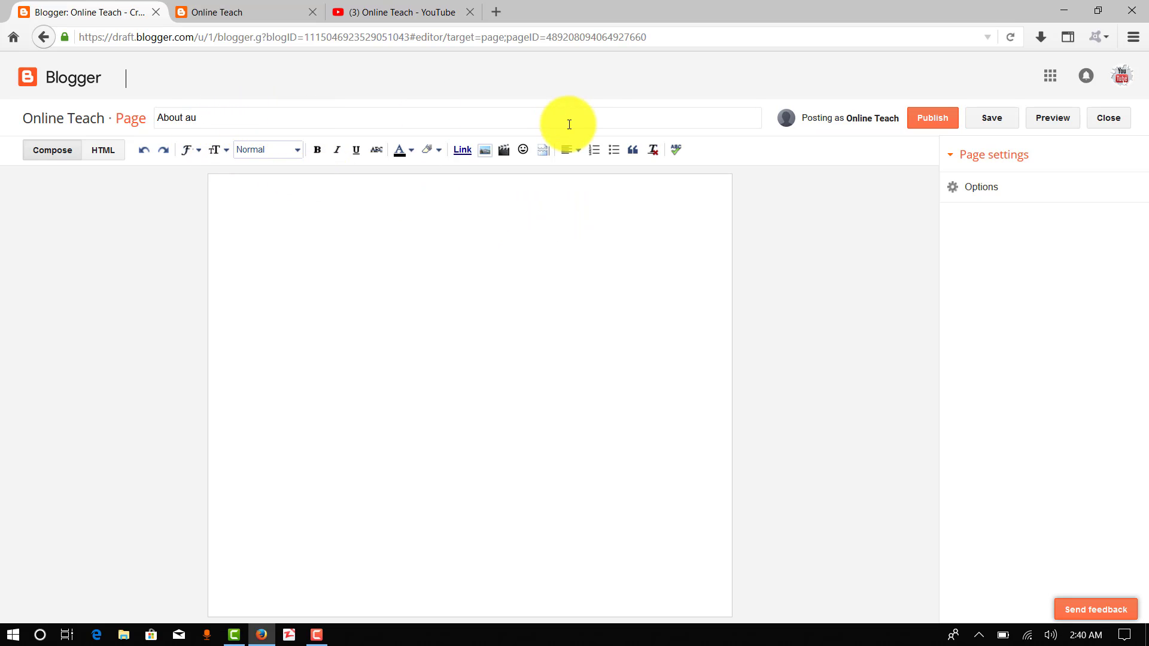
{"action": "left_click", "coordinate": [932, 123]}
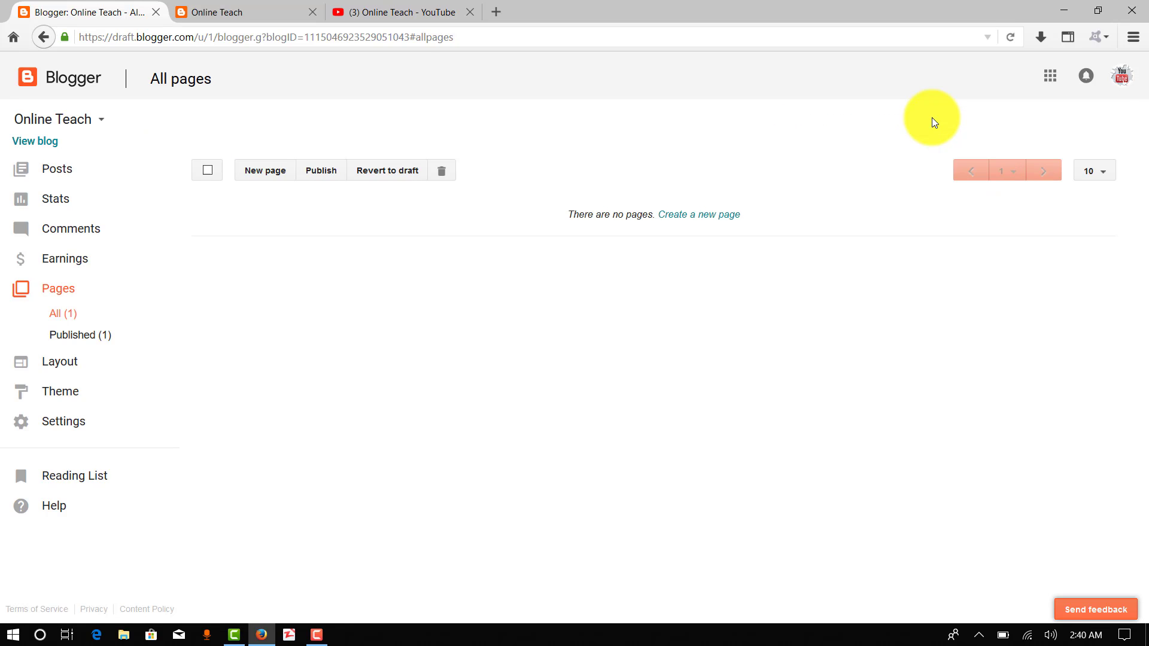
Step: Create and publish two more blank pages titled "Contact" and "Privacy Policy"
{"action": "left_click", "coordinate": [251, 173]}
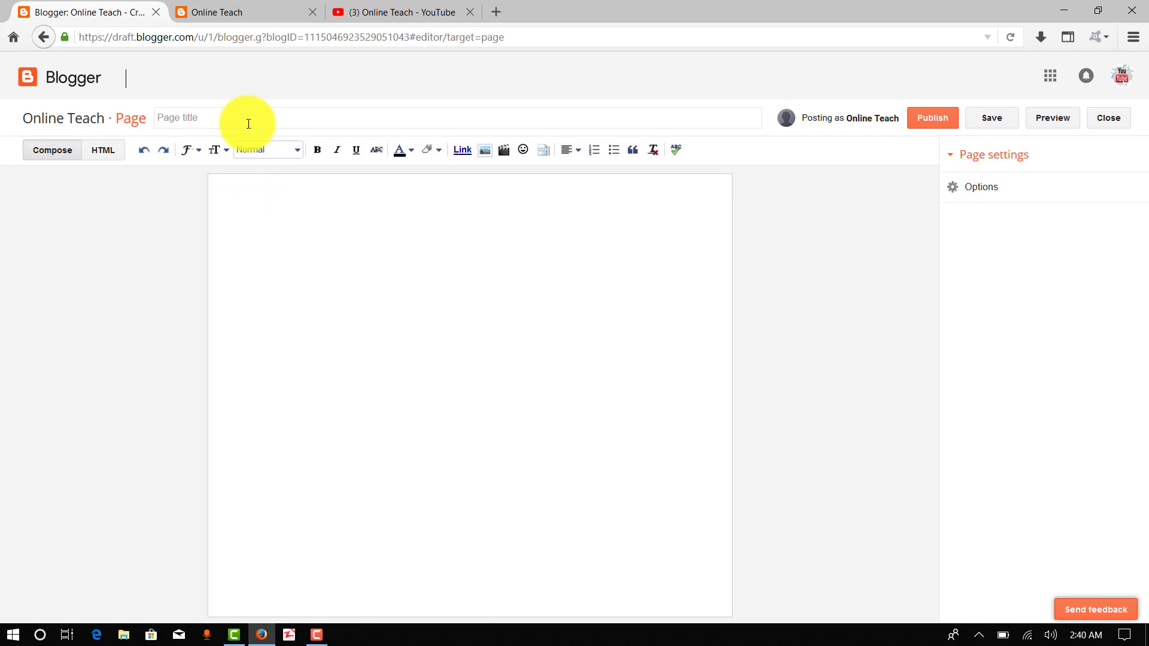
{"action": "left_click", "coordinate": [247, 120]}
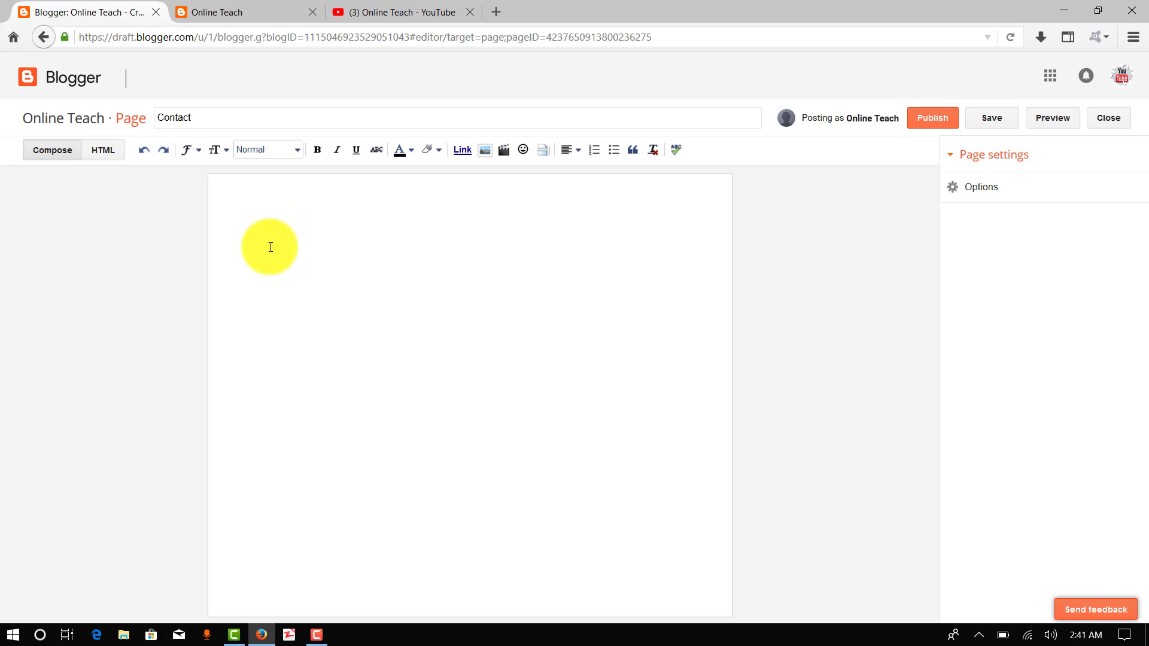
{"action": "left_click", "coordinate": [929, 126]}
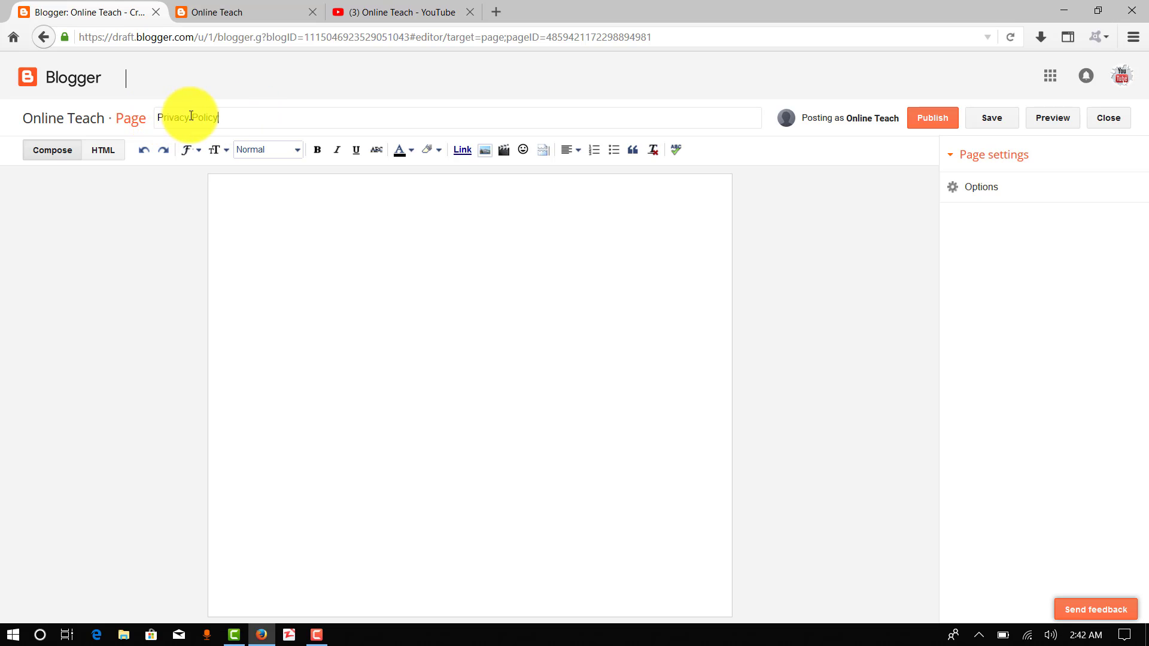
{"action": "left_click", "coordinate": [932, 120]}
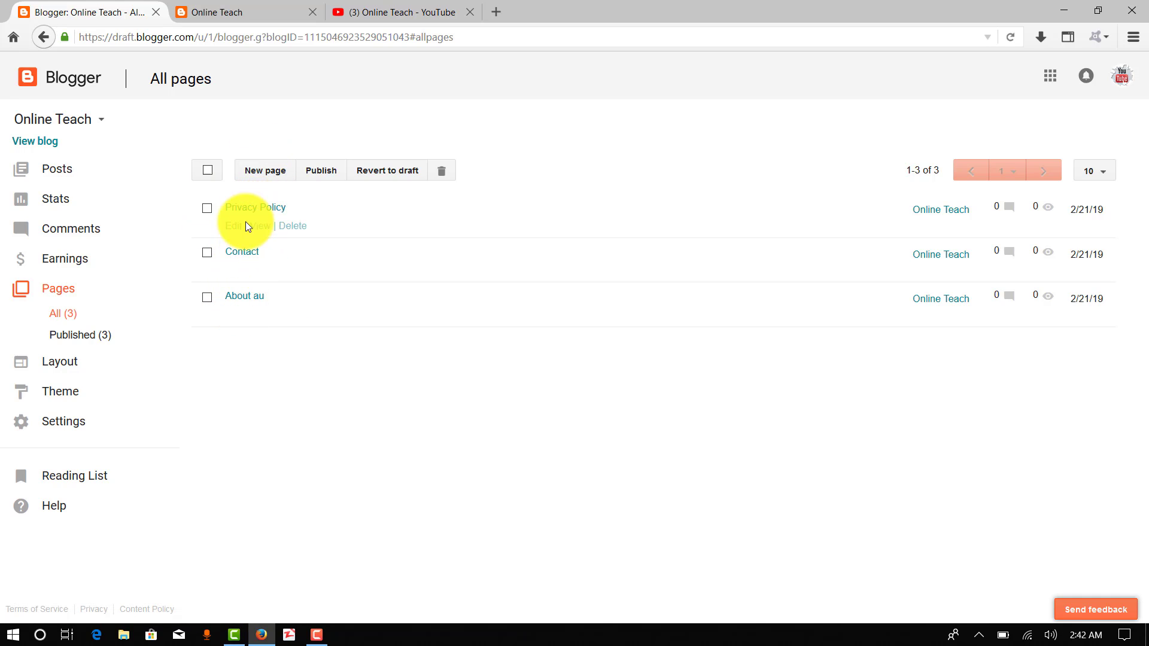
Step: Create a blank page titled "Site Map" and publish it
{"action": "left_click", "coordinate": [267, 177]}
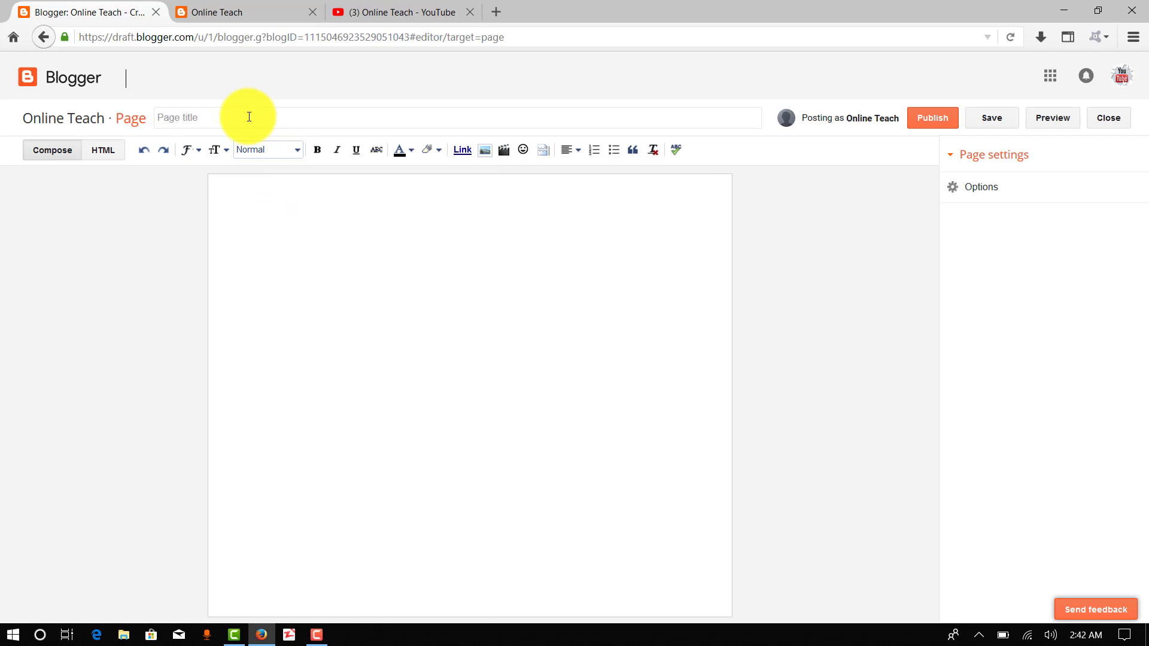
{"action": "left_click", "coordinate": [248, 116]}
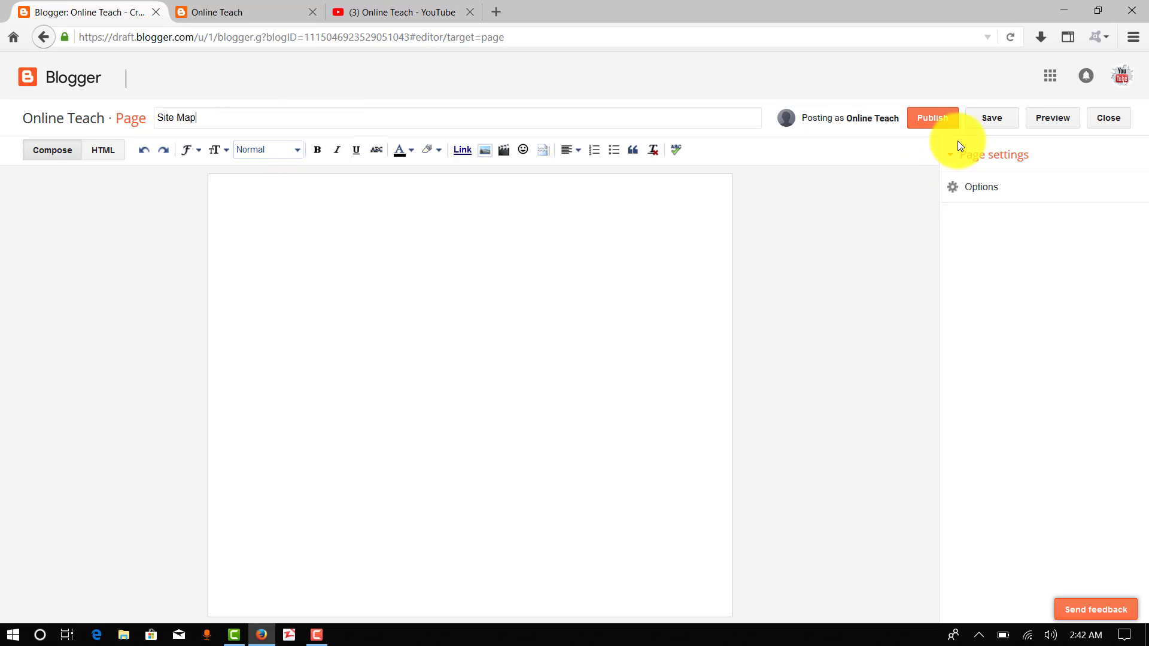
{"action": "left_click", "coordinate": [934, 122]}
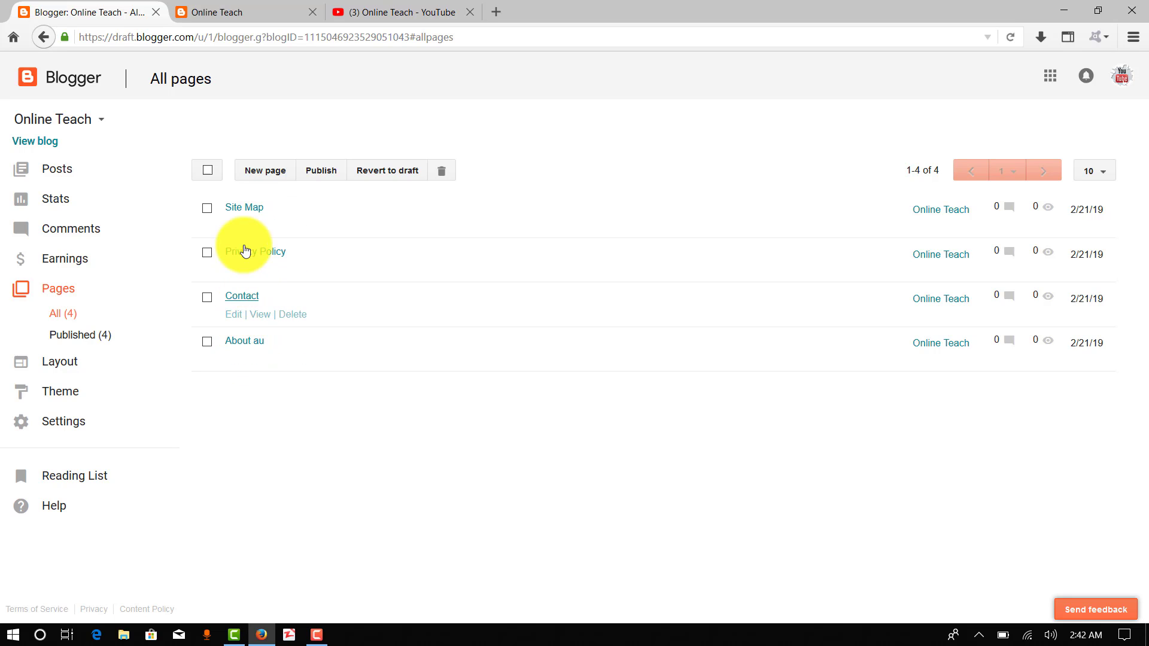
Step: Reload the published blog to check whether the new pages are shown
{"action": "left_click", "coordinate": [252, 20]}
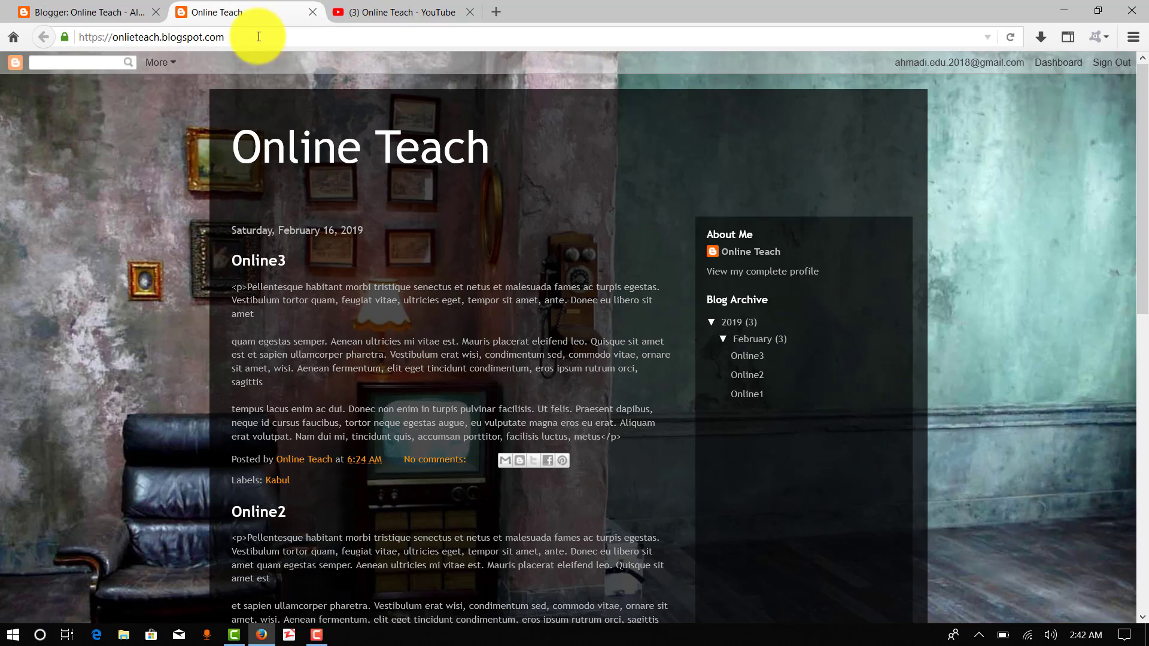
{"action": "left_click", "coordinate": [1009, 35]}
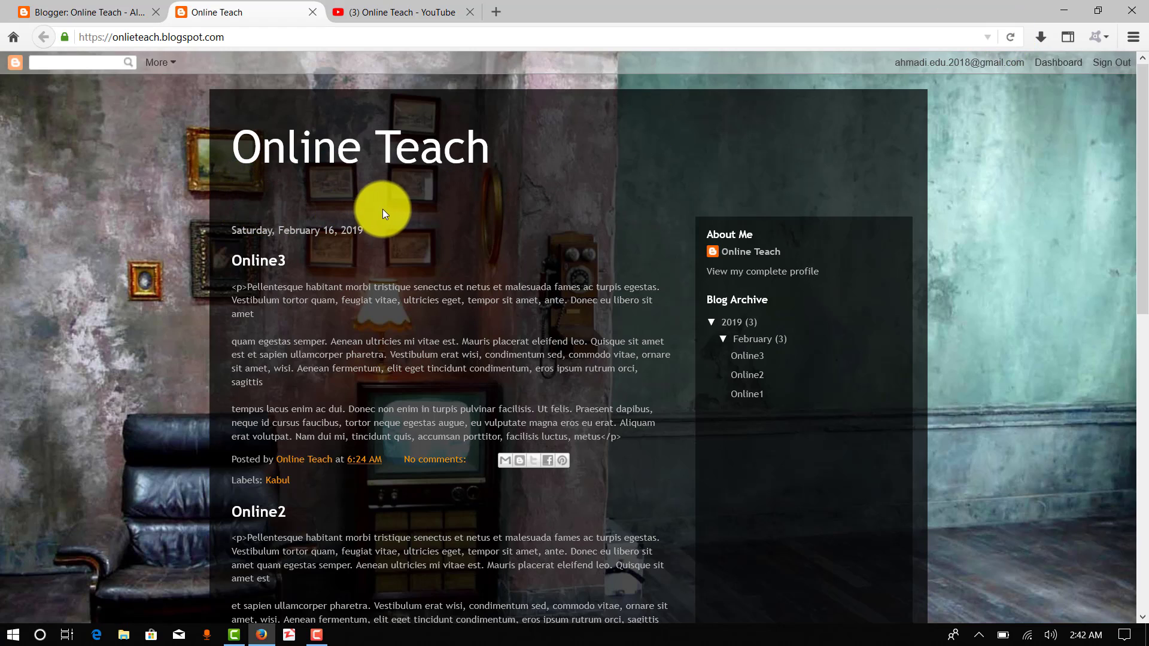
Step: Add a Pages gadget to the Cross-Column section of the blog's layout in Blogger
{"action": "left_click", "coordinate": [52, 12]}
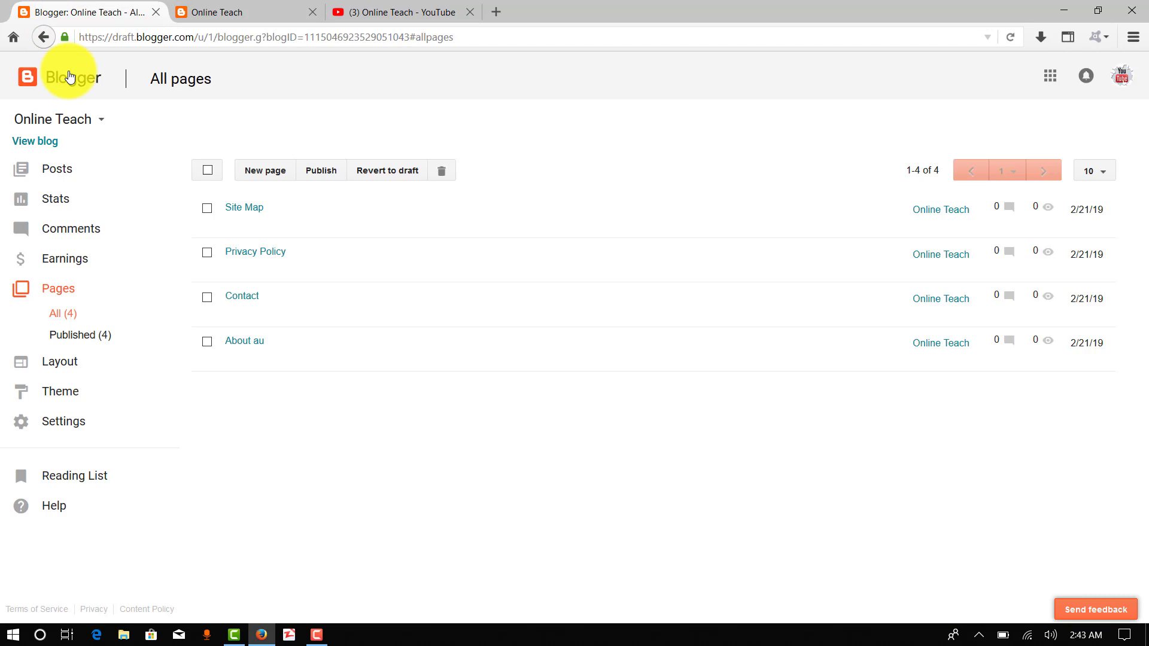
{"action": "left_click", "coordinate": [67, 374]}
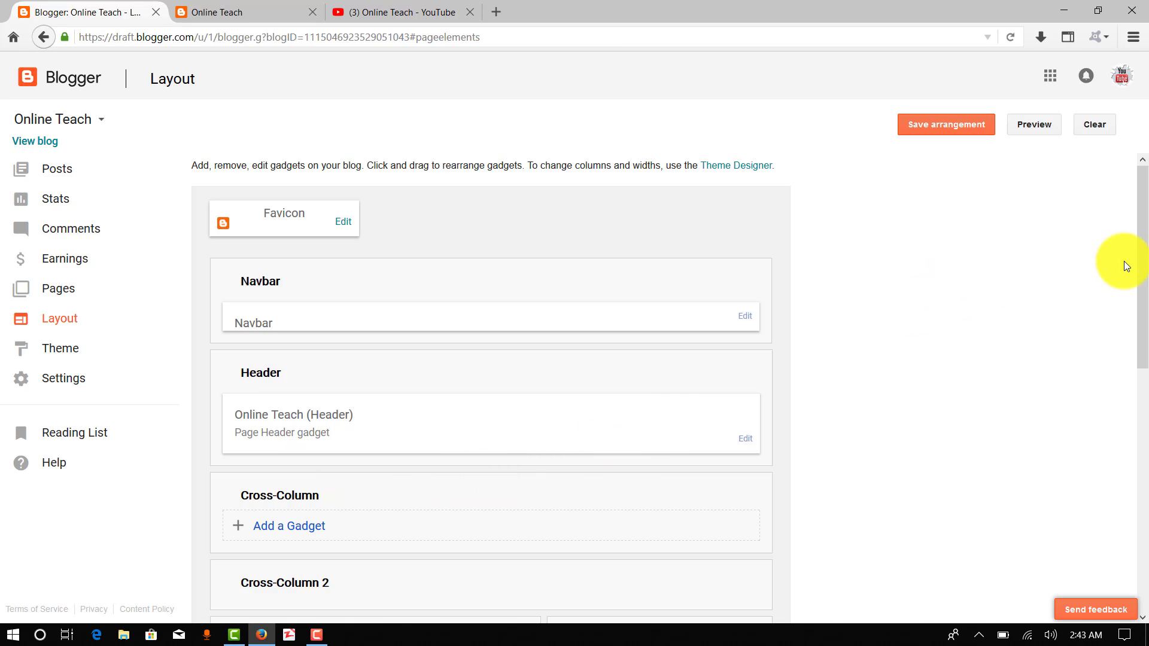
{"action": "left_click_drag", "start_coordinate": [1141, 263], "coordinate": [1135, 302]}
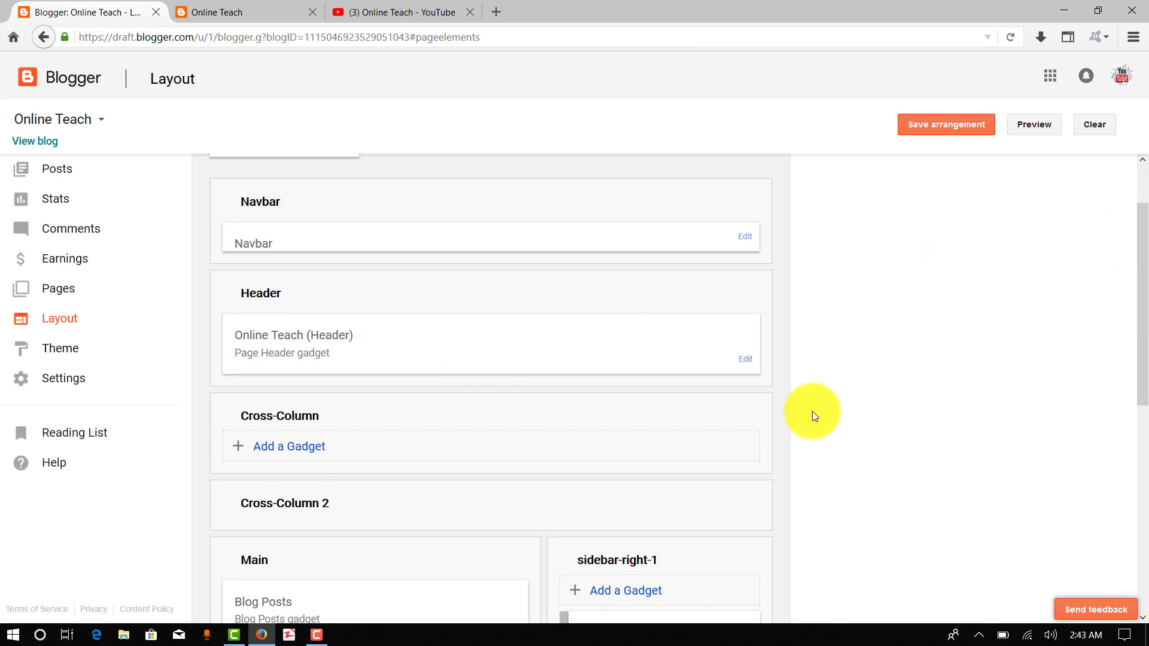
{"action": "left_click", "coordinate": [283, 454]}
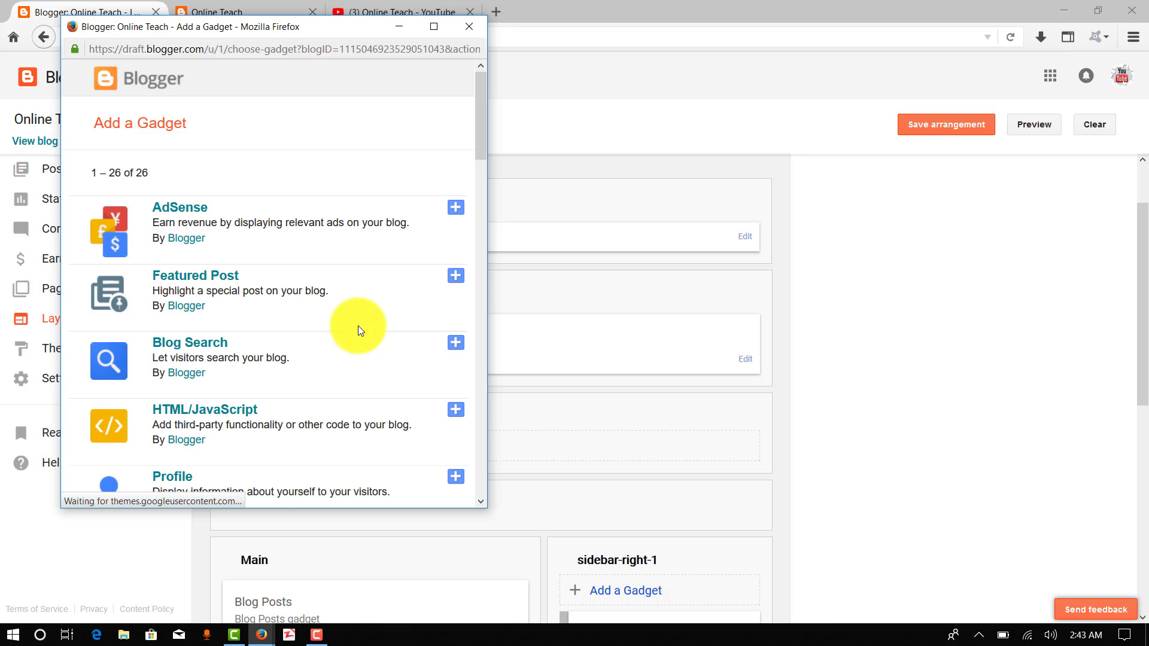
{"action": "left_click_drag", "start_coordinate": [482, 154], "coordinate": [489, 281]}
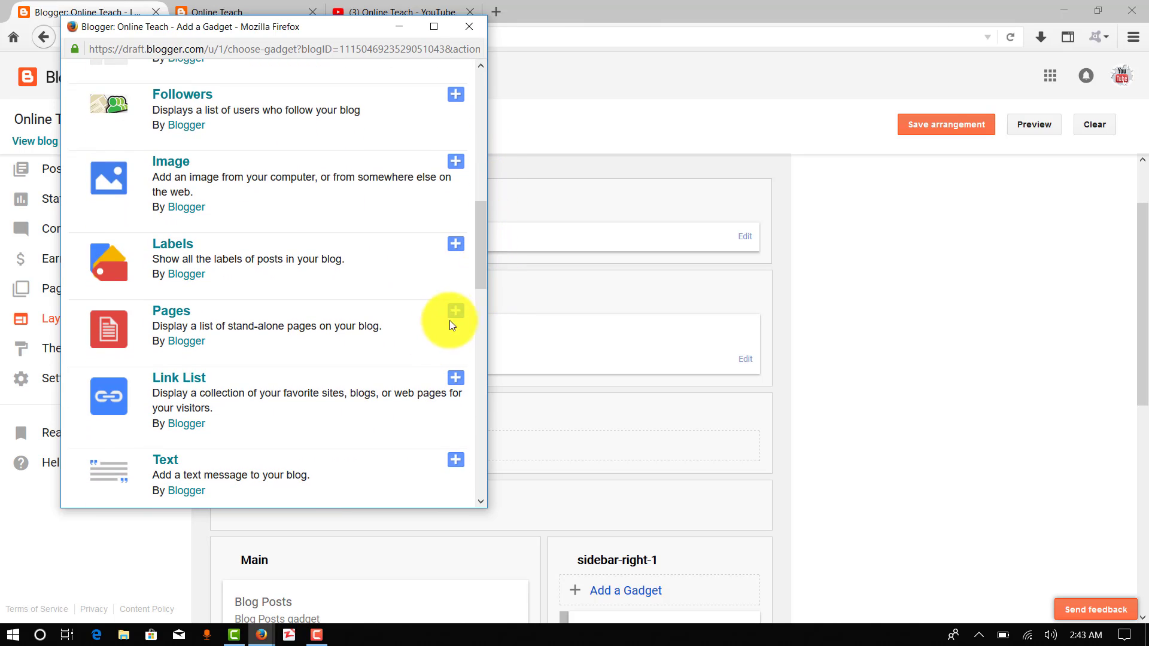
{"action": "left_click", "coordinate": [456, 311]}
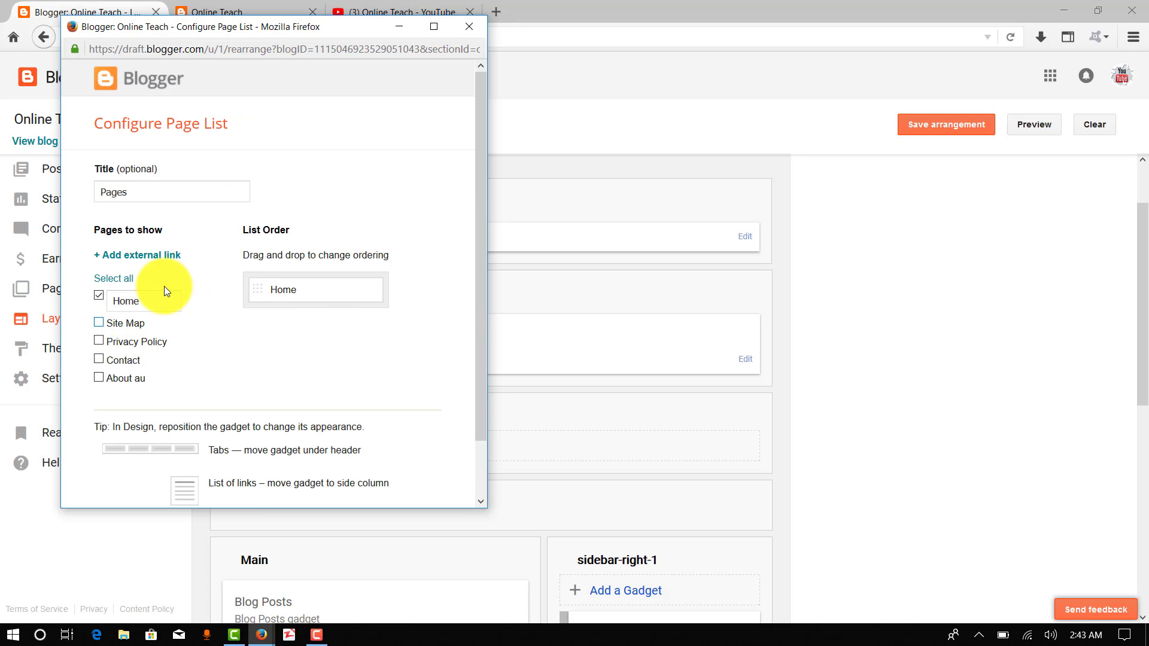
Step: Include Contact, Privacy Policy, About au and Site Map in the page list, saving the gadget and the layout arrangement
{"action": "left_click", "coordinate": [95, 376]}
{"action": "left_click", "coordinate": [96, 375]}
{"action": "left_click", "coordinate": [98, 360]}
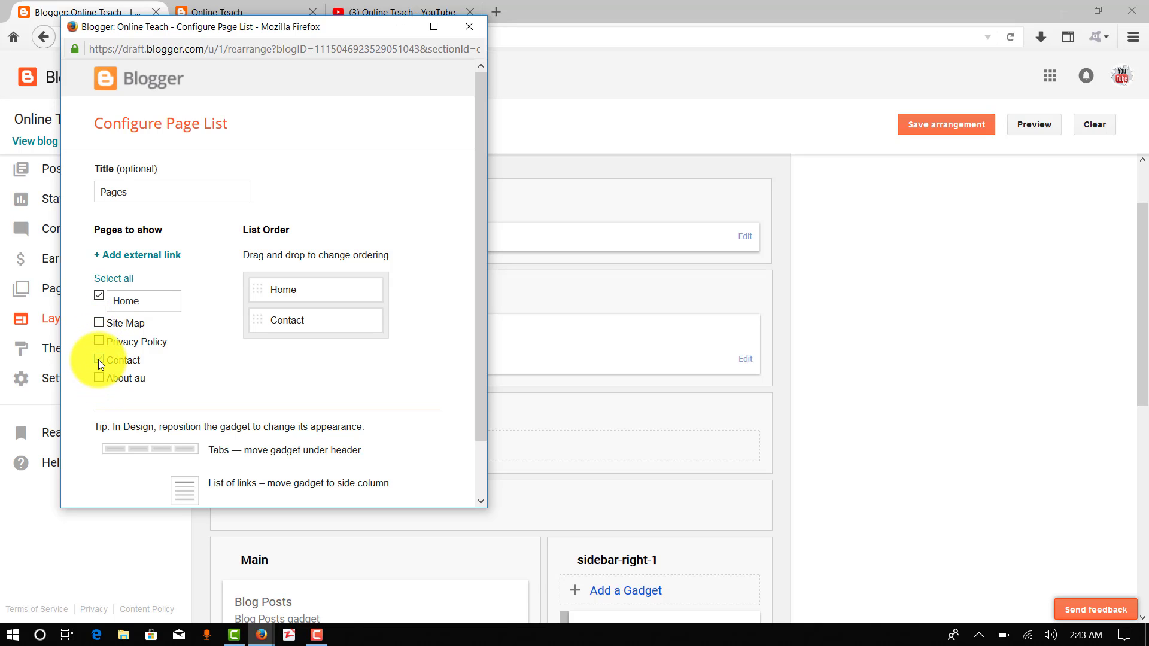
{"action": "left_click", "coordinate": [98, 342]}
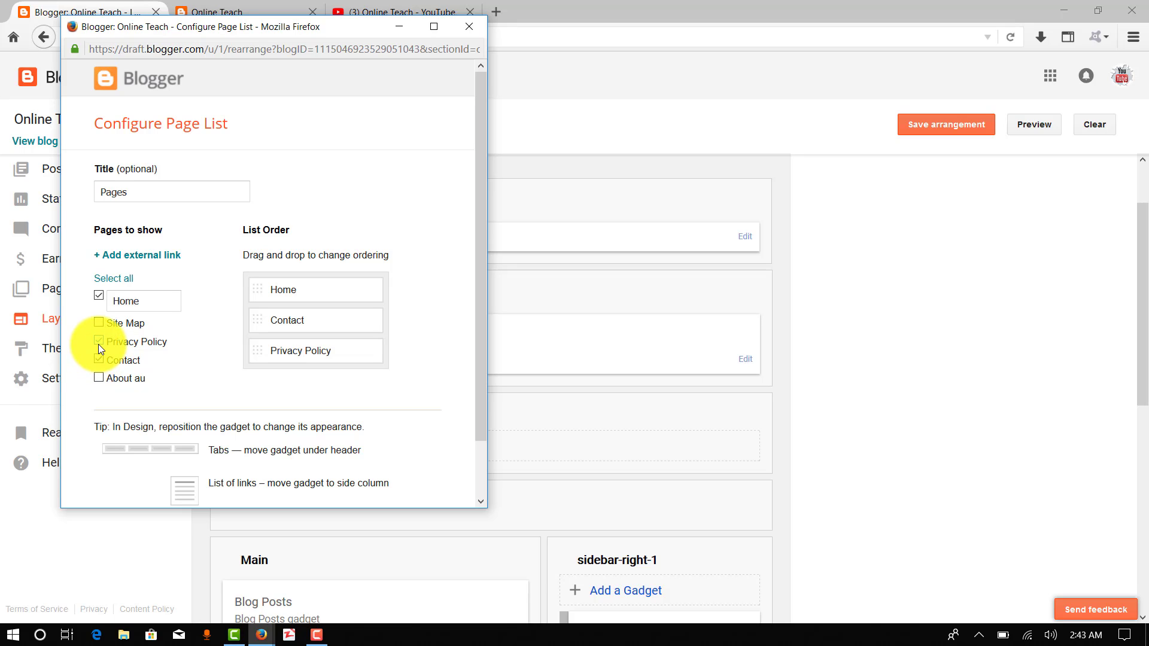
{"action": "left_click", "coordinate": [99, 378]}
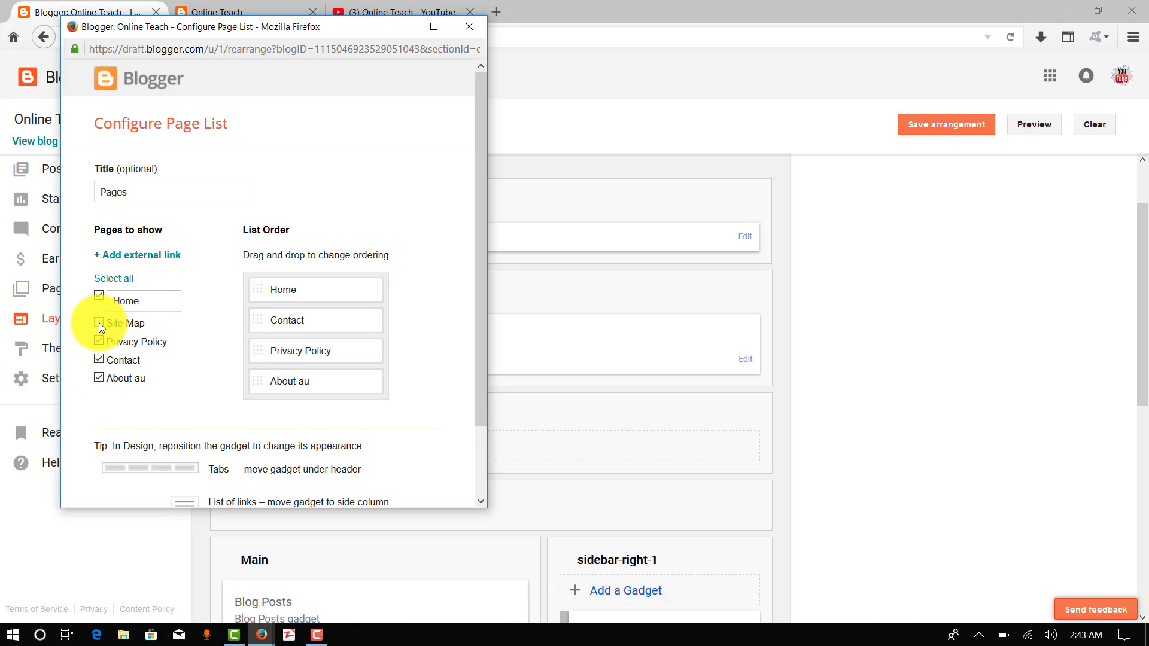
{"action": "left_click", "coordinate": [99, 323]}
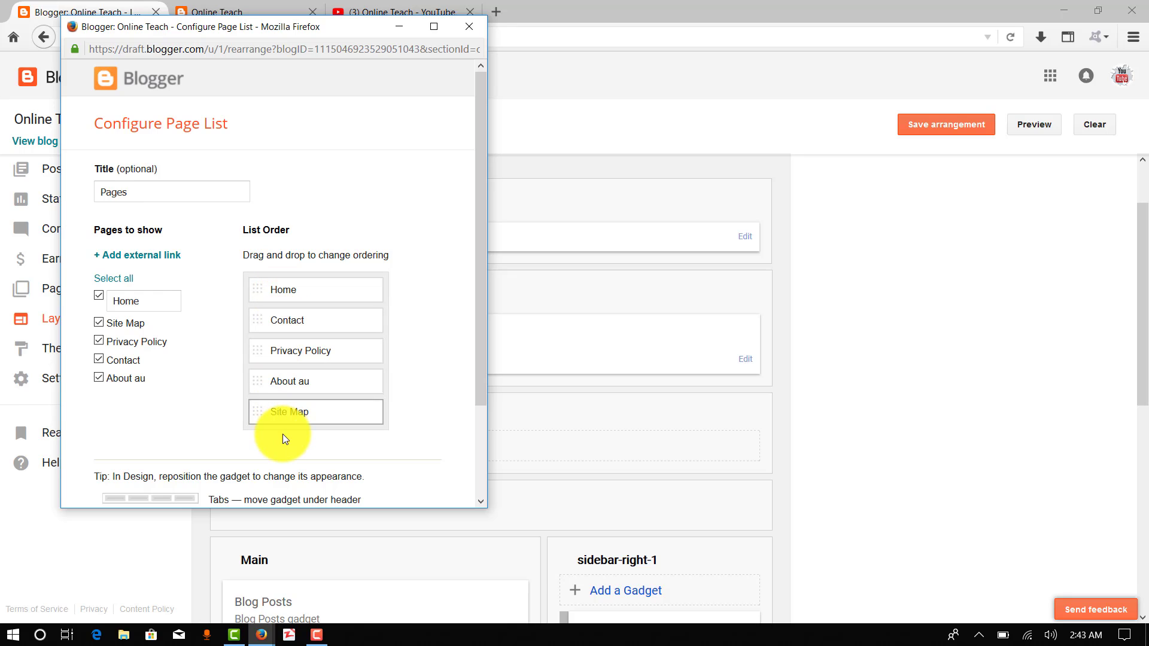
{"action": "scroll", "coordinate": [476, 332], "scroll_direction": "down", "scroll_amount": 2}
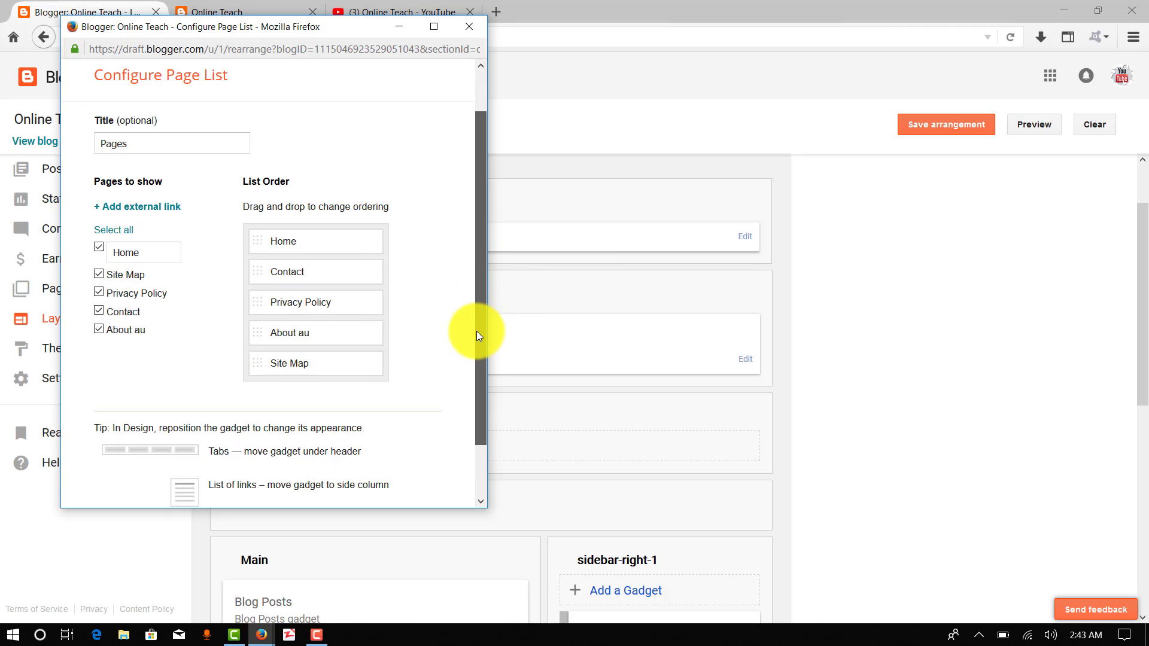
{"action": "scroll", "coordinate": [476, 336], "scroll_direction": "down", "scroll_amount": 2}
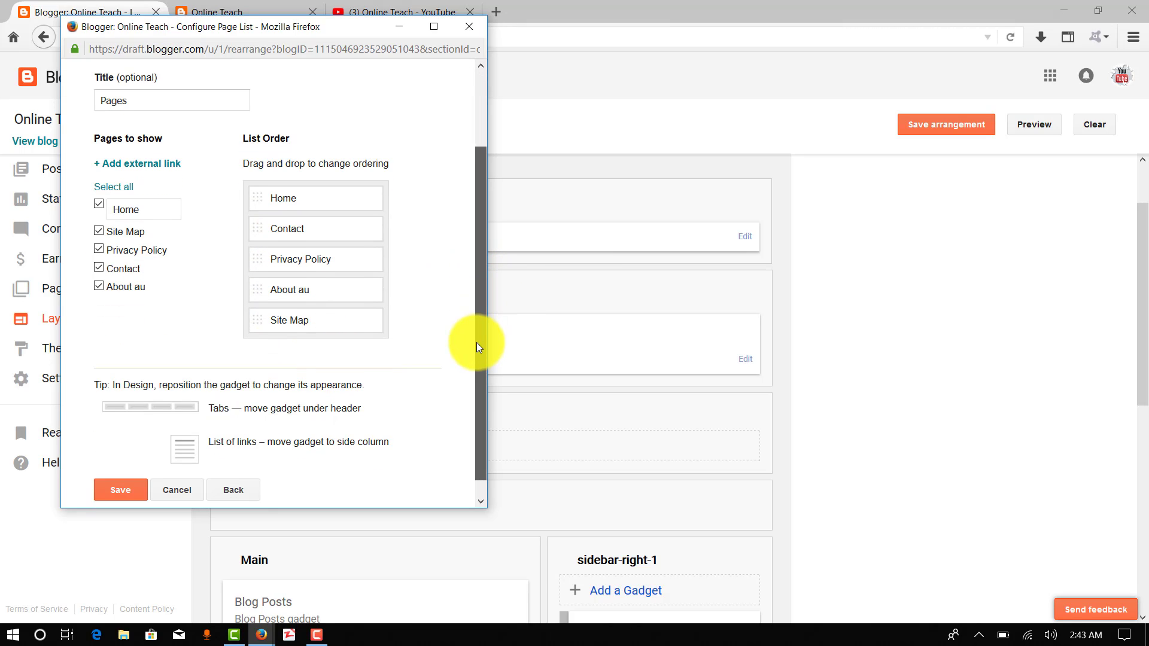
{"action": "left_click", "coordinate": [116, 487]}
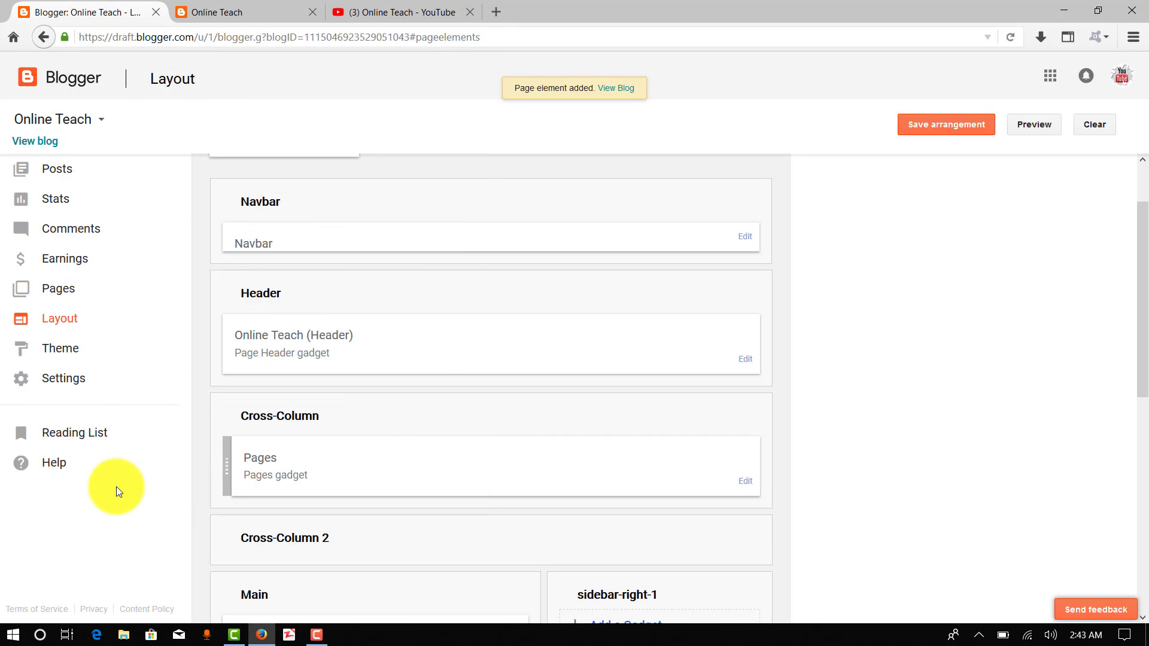
{"action": "left_click", "coordinate": [945, 130]}
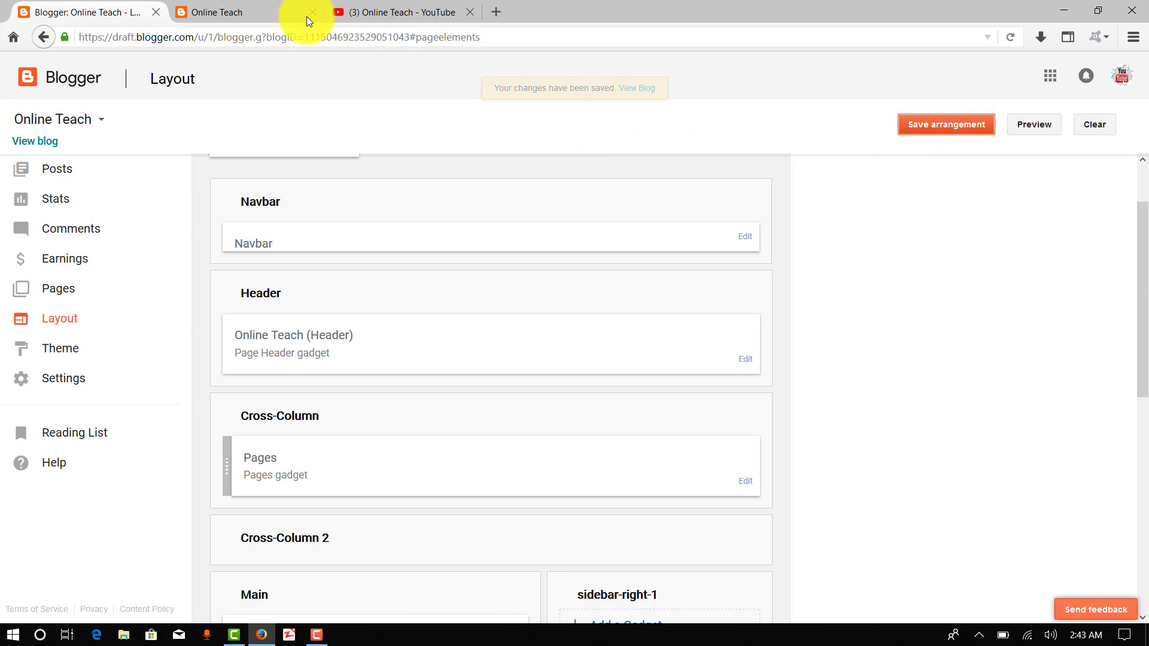
Step: Reload the published blog and view its Contact and Privacy Policy pages from the page navigation
{"action": "left_click", "coordinate": [281, 13]}
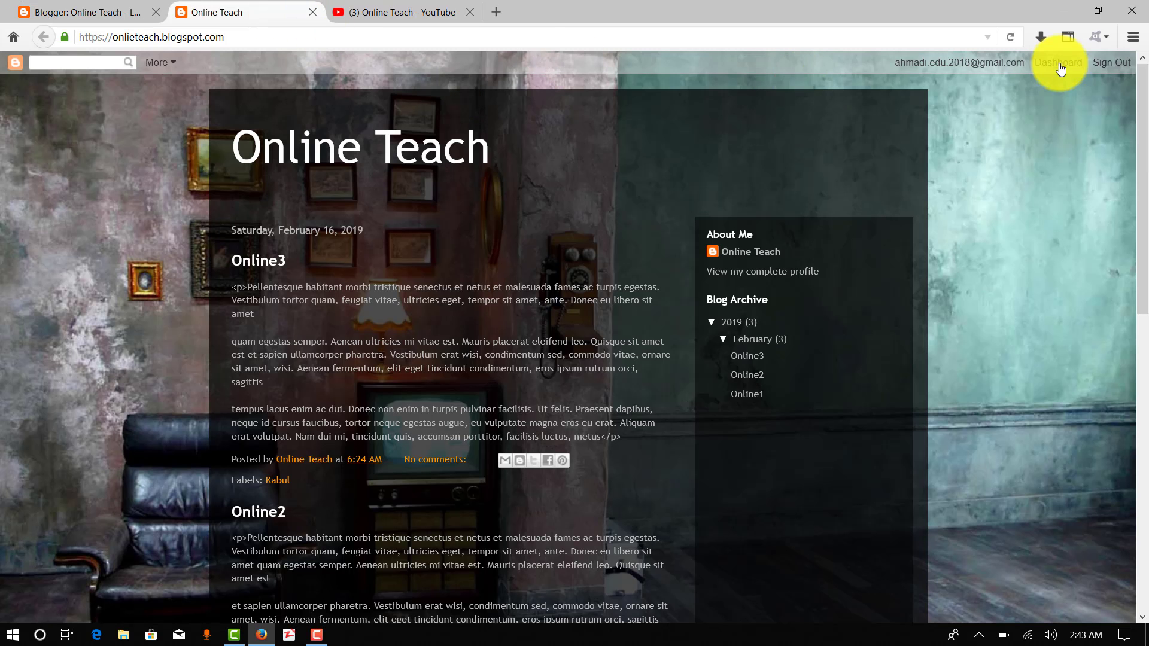
{"action": "left_click", "coordinate": [1010, 37]}
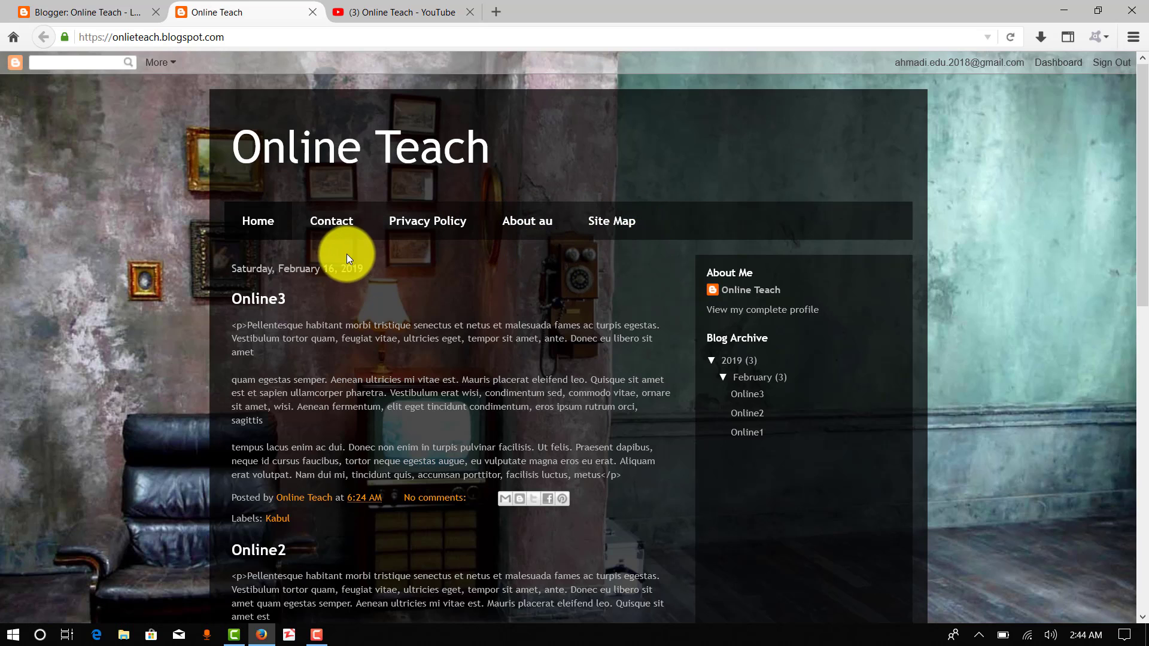
{"action": "left_click", "coordinate": [332, 221]}
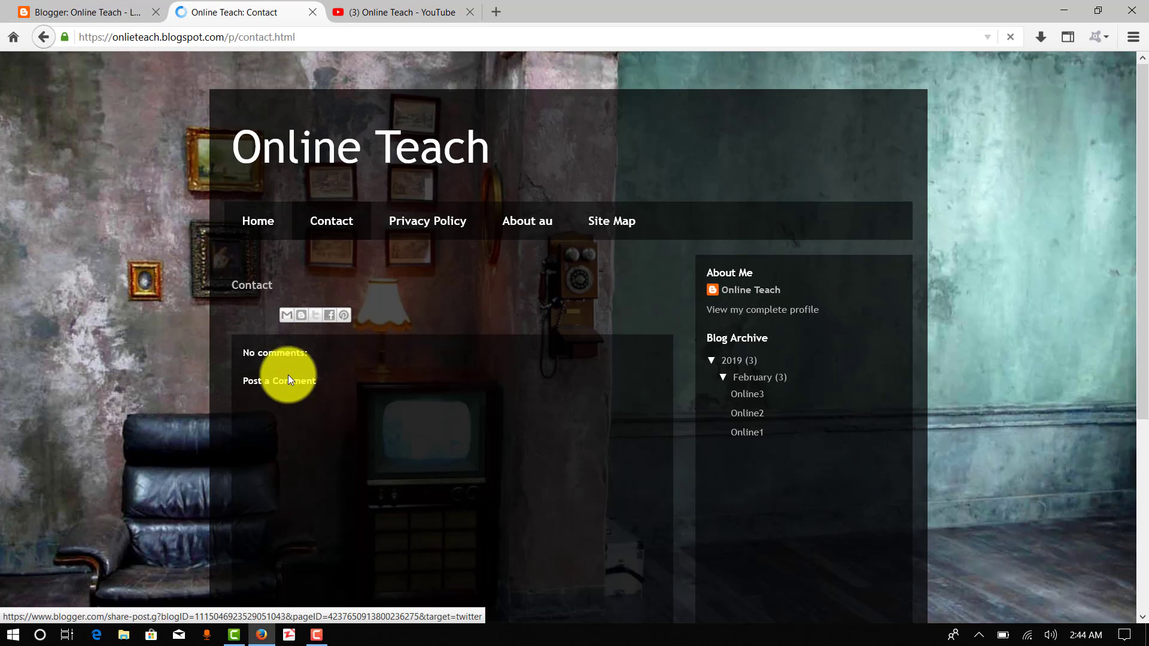
{"action": "left_click", "coordinate": [439, 225]}
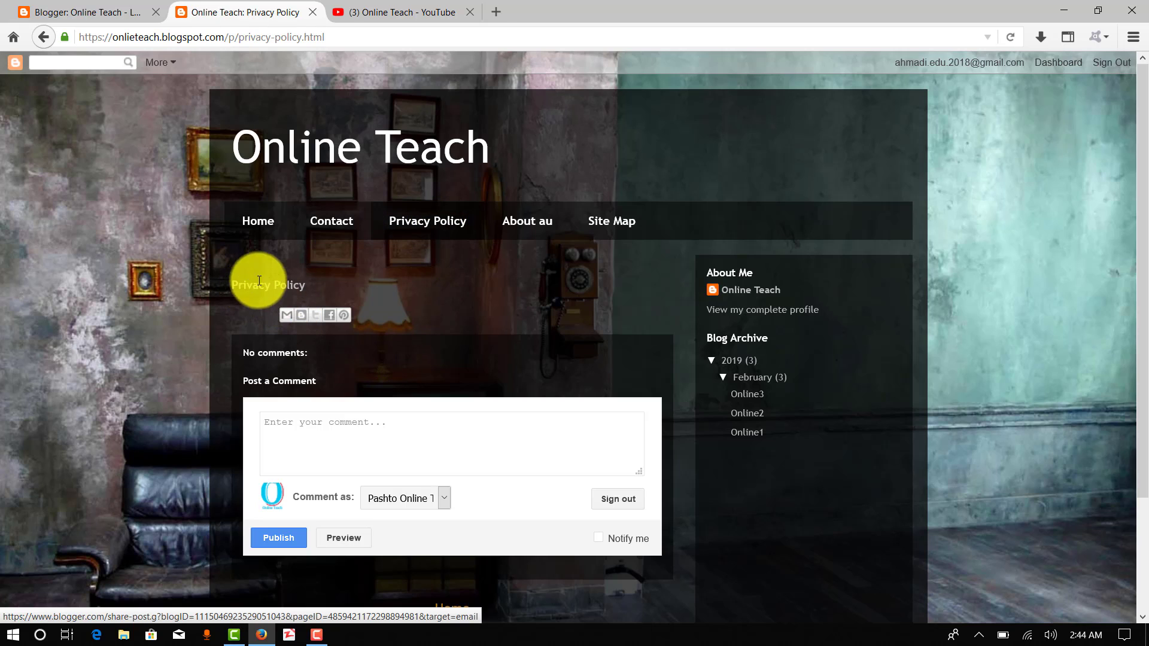
Step: View the About au and Site Map pages from the published blog's page navigation
{"action": "left_click", "coordinate": [513, 224]}
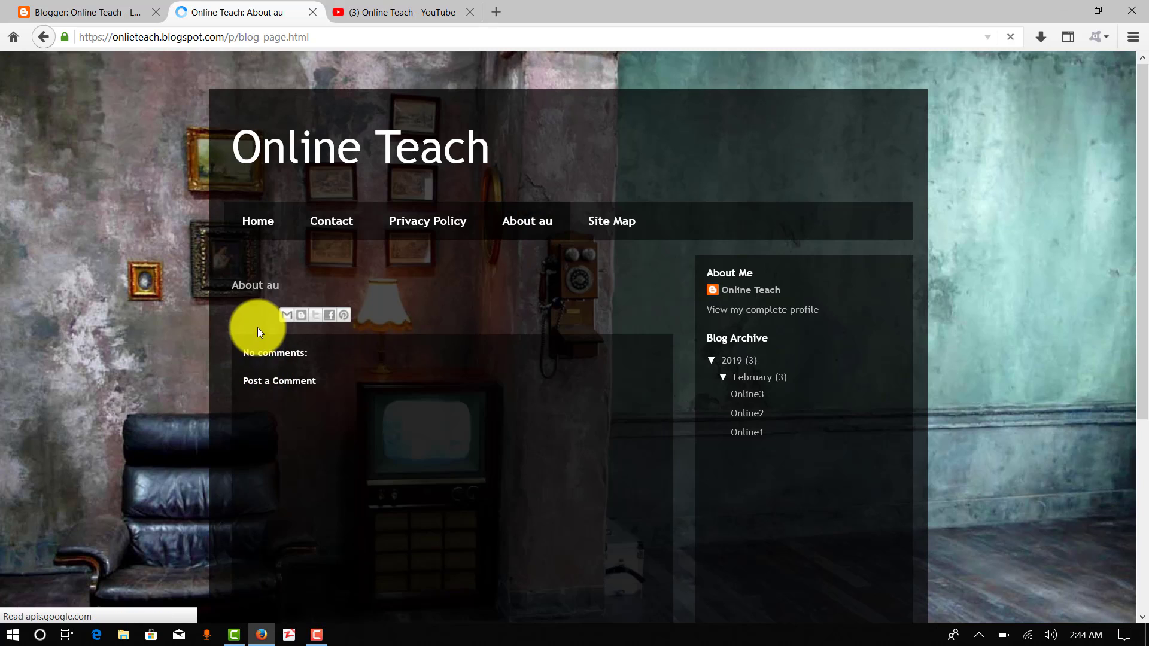
{"action": "left_click", "coordinate": [609, 227]}
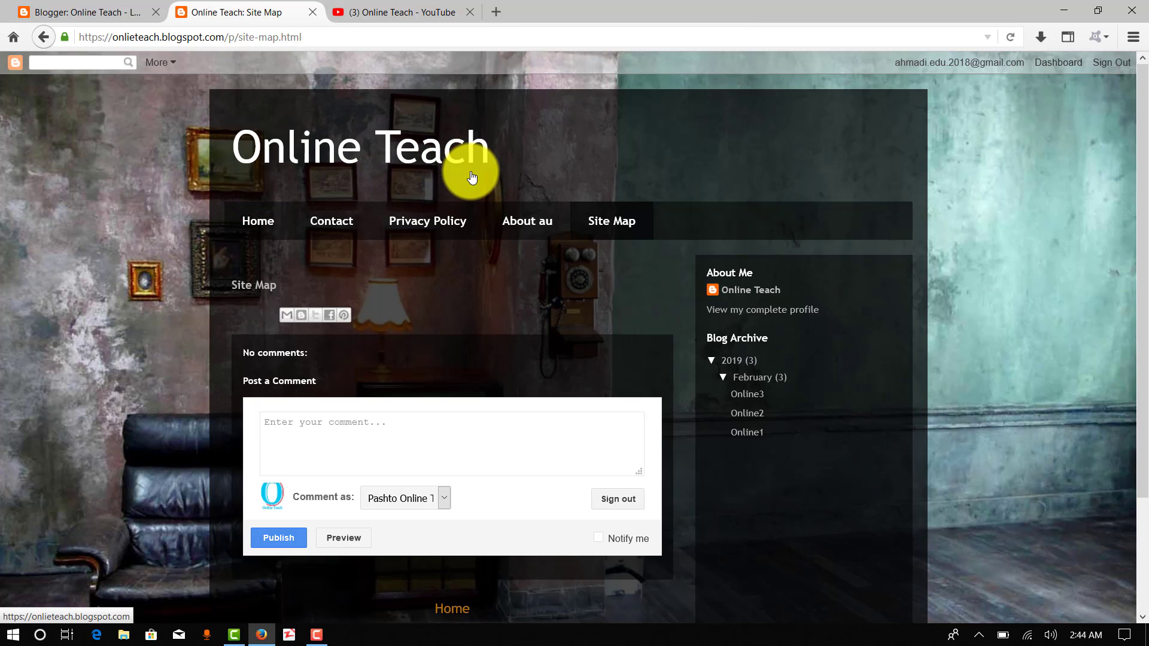
Step: Set the blog's description to "This website is About Online Teach" in the Blogger basic settings and save it
{"action": "left_click", "coordinate": [108, 13]}
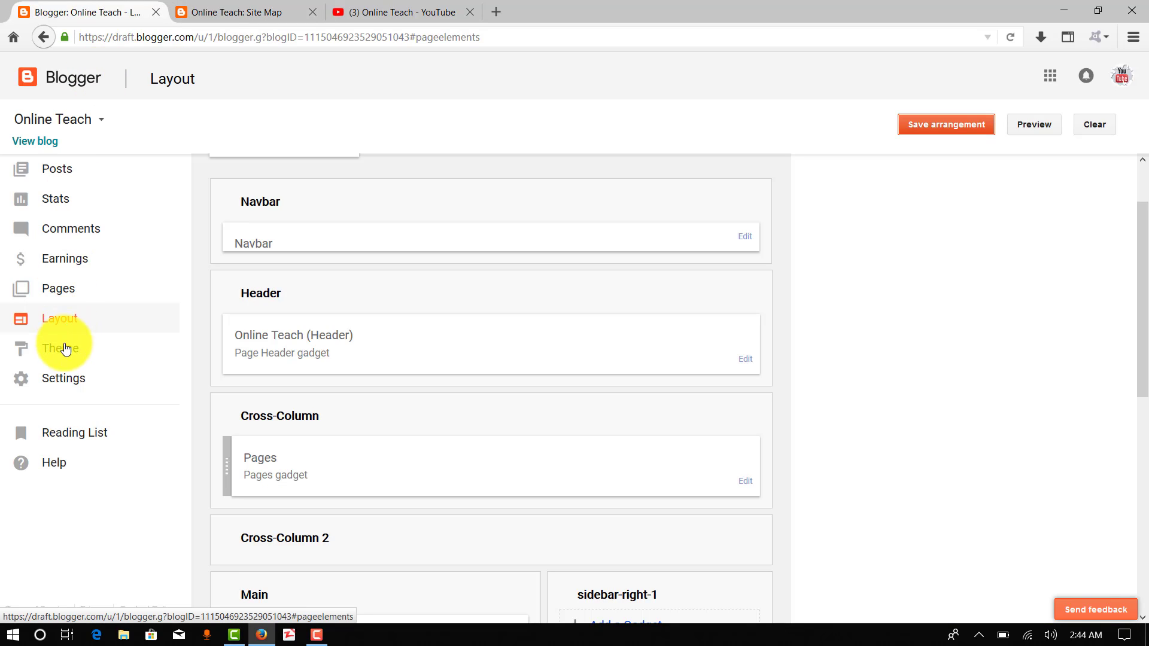
{"action": "left_click", "coordinate": [61, 383]}
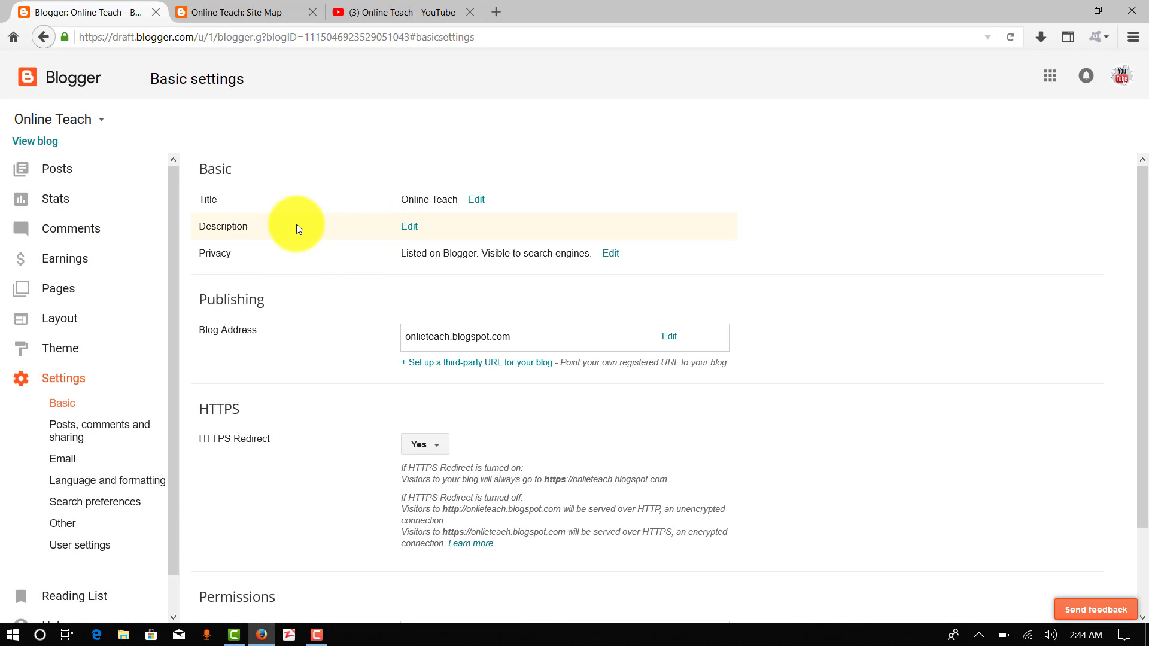
{"action": "left_click", "coordinate": [407, 229]}
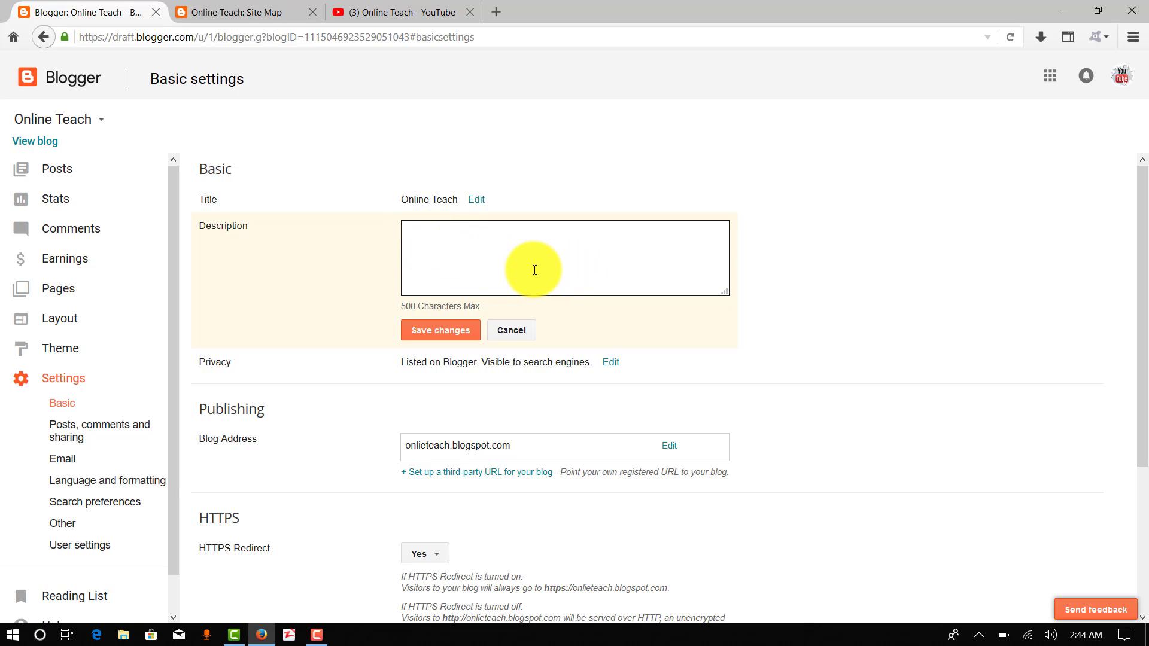
{"action": "type", "text": "This website is About Online Teach"}
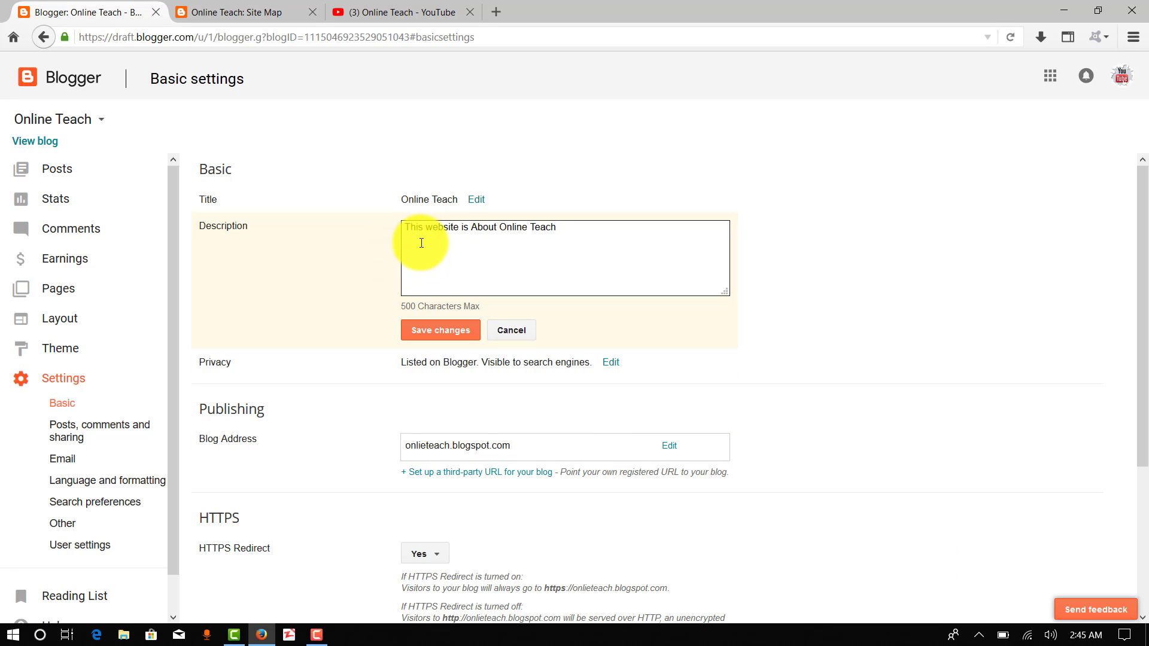
{"action": "left_click", "coordinate": [443, 333]}
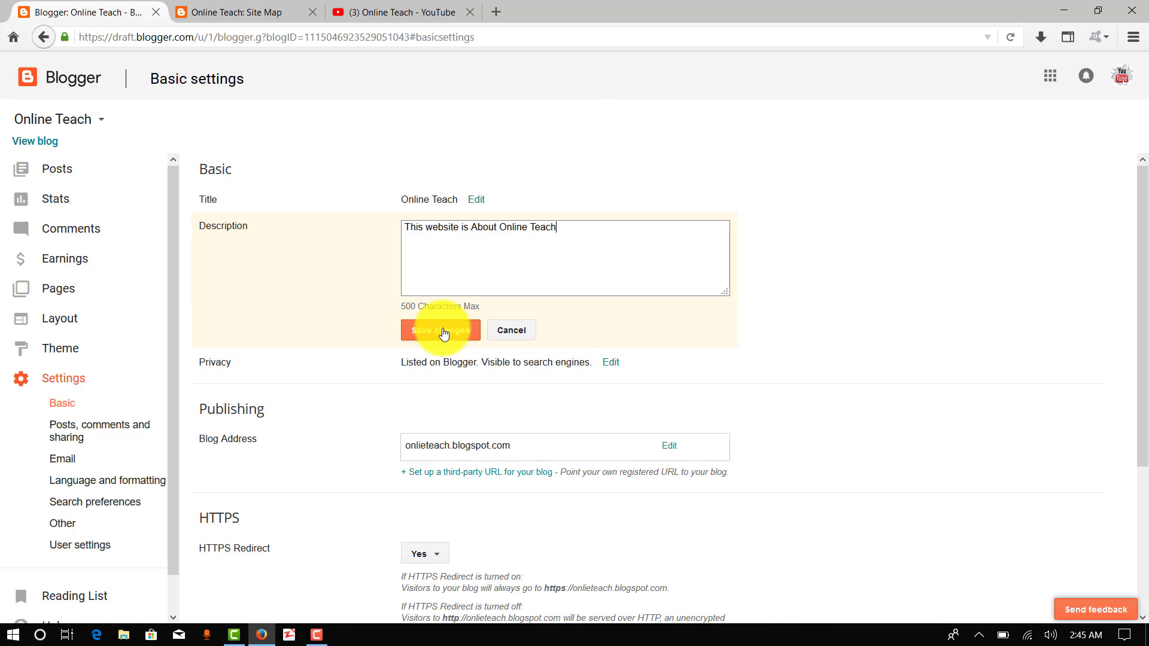
{"action": "left_click", "coordinate": [444, 333]}
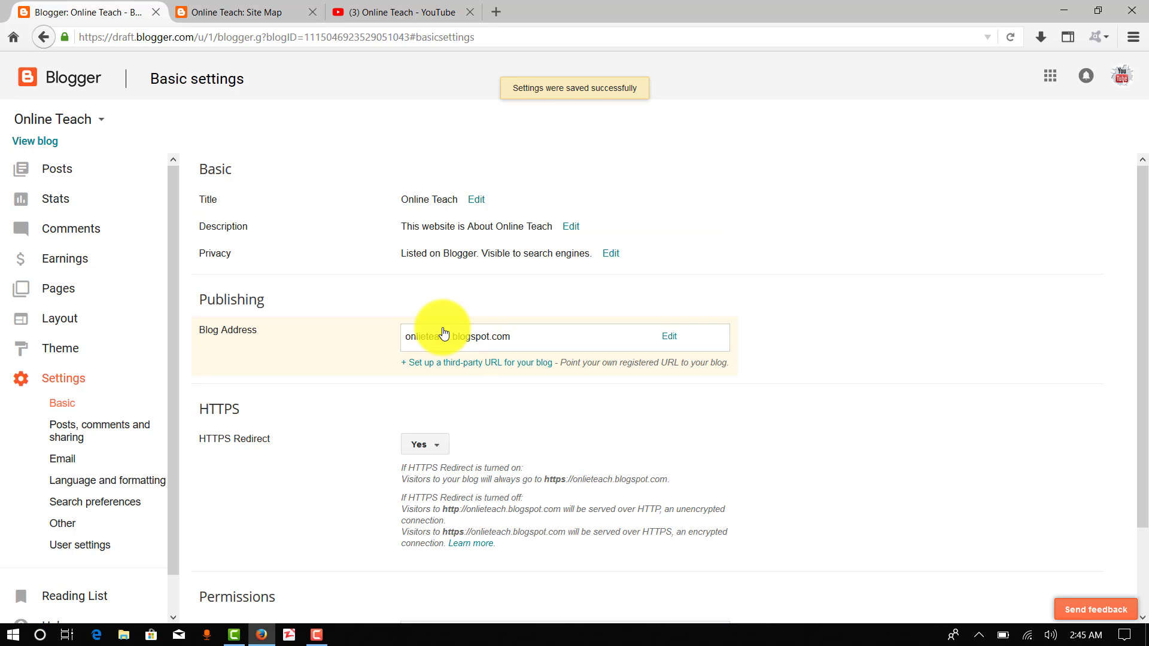
Step: Reload the published blog to check the description under the blog title
{"action": "left_click", "coordinate": [261, 20]}
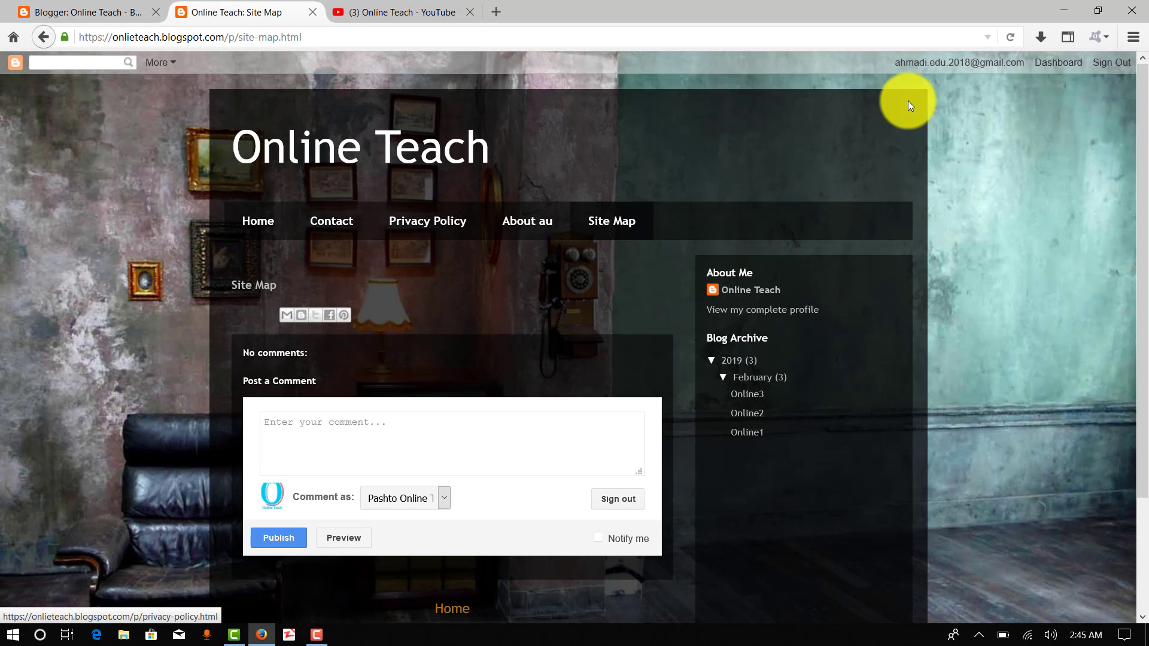
{"action": "left_click", "coordinate": [1014, 39]}
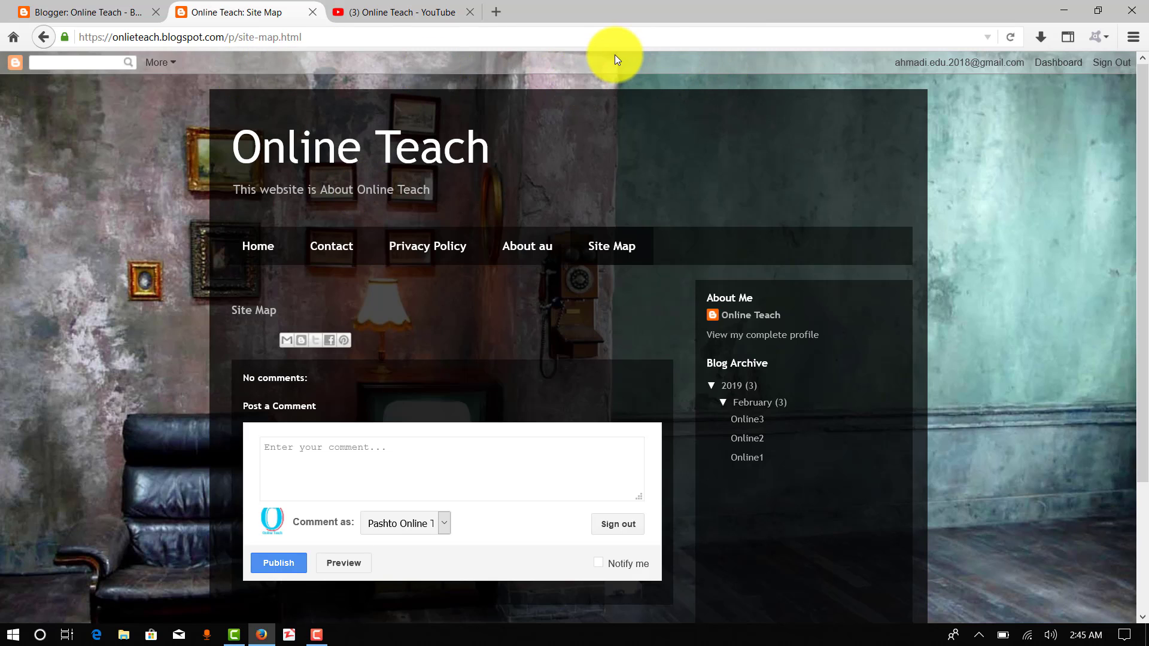
Step: Set the Navbar gadget to Off in the Blogger layout, saving the gadget and the arrangement
{"action": "left_click", "coordinate": [78, 9]}
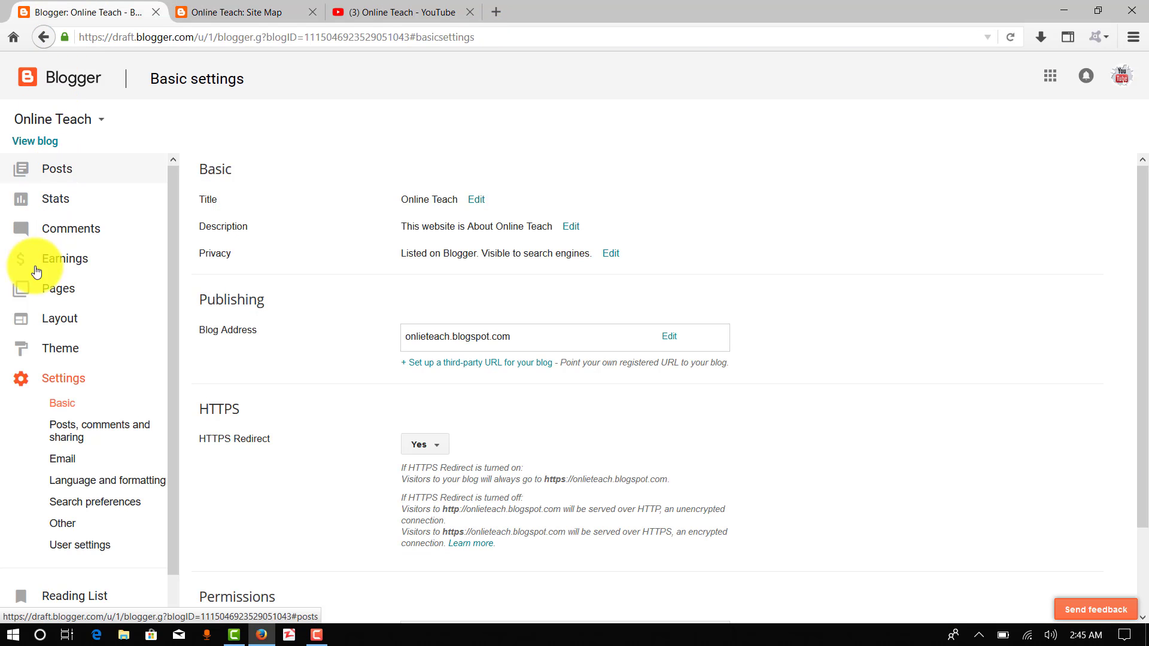
{"action": "left_click", "coordinate": [46, 320]}
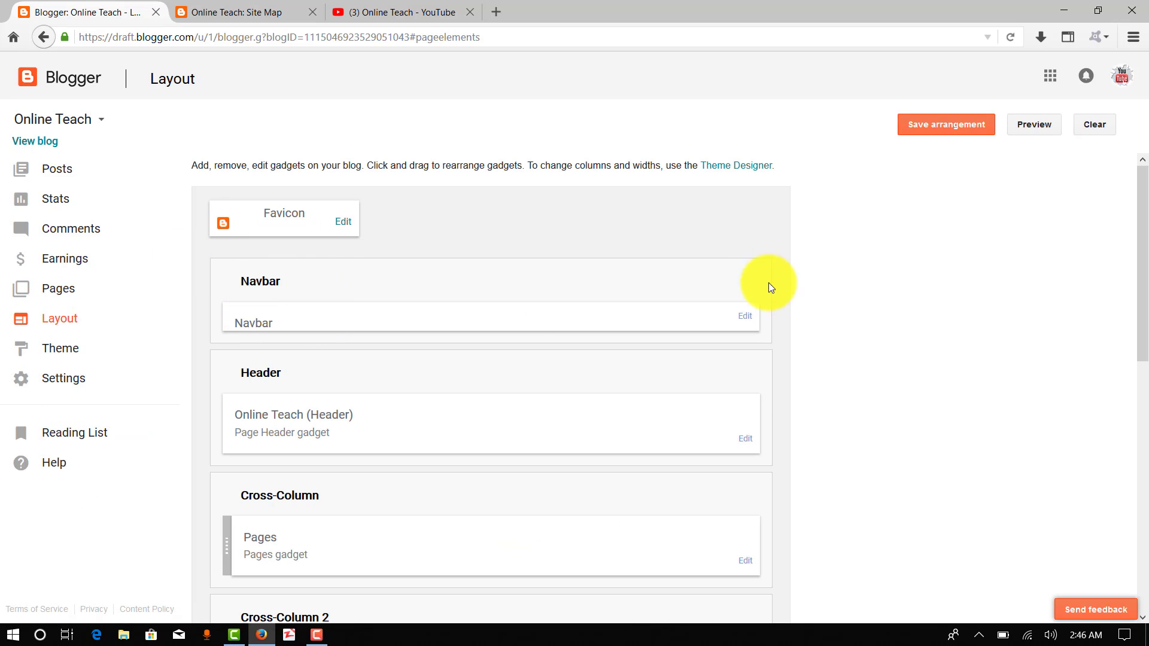
{"action": "left_click", "coordinate": [746, 317]}
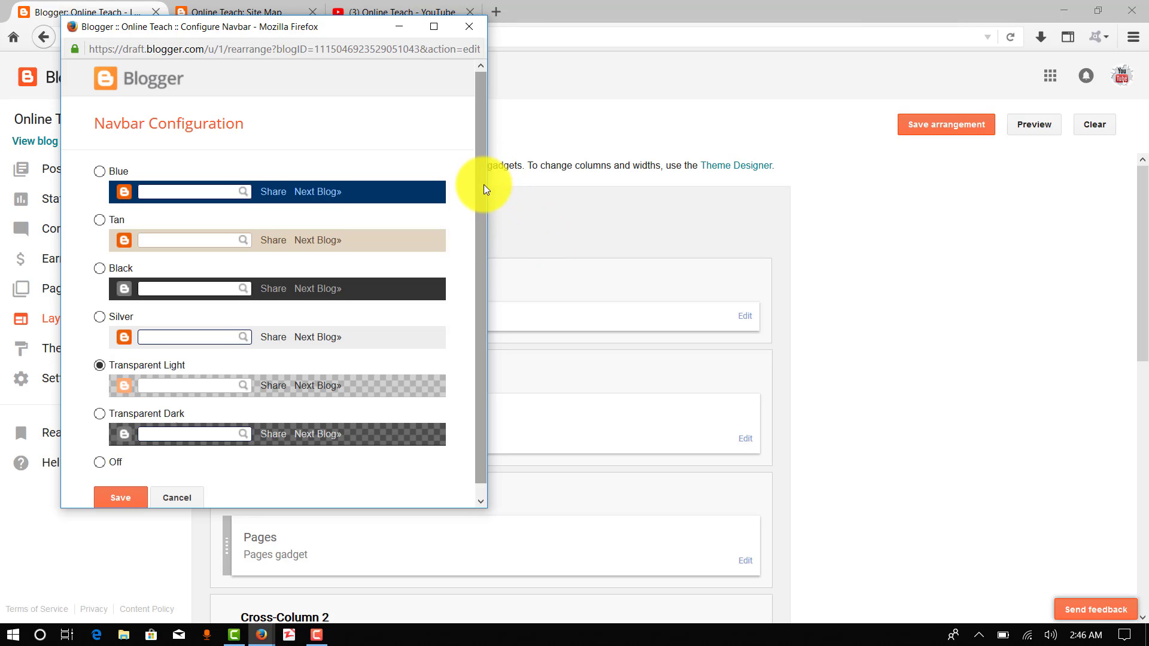
{"action": "left_click_drag", "start_coordinate": [483, 185], "coordinate": [484, 241]}
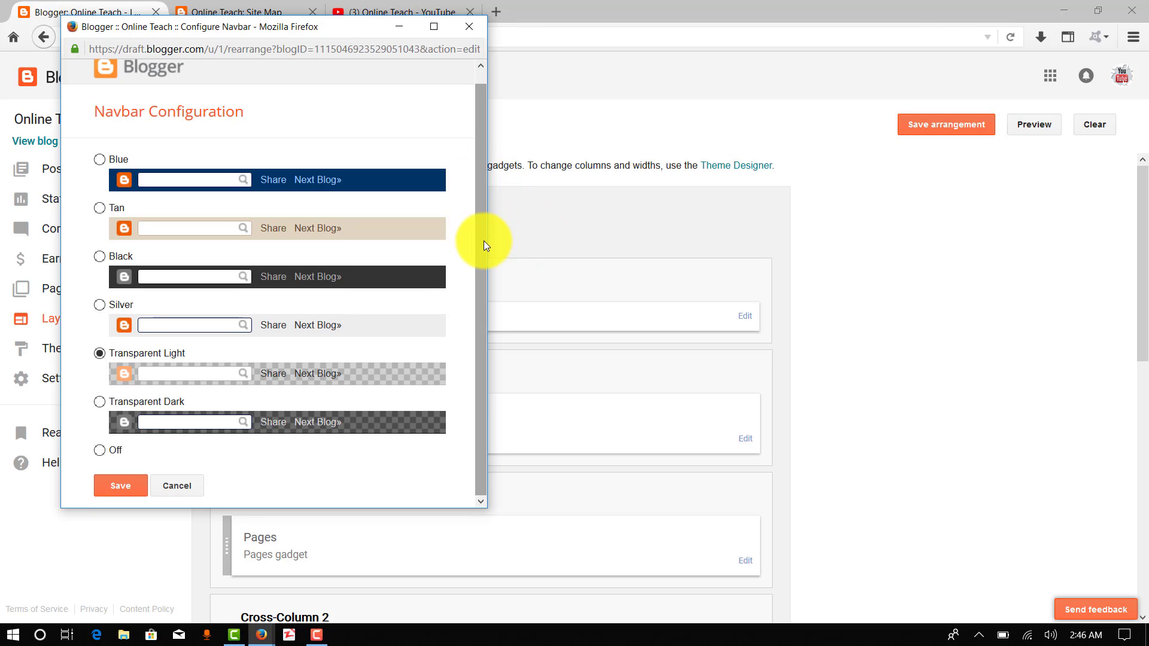
{"action": "left_click", "coordinate": [101, 449]}
{"action": "left_click", "coordinate": [112, 488]}
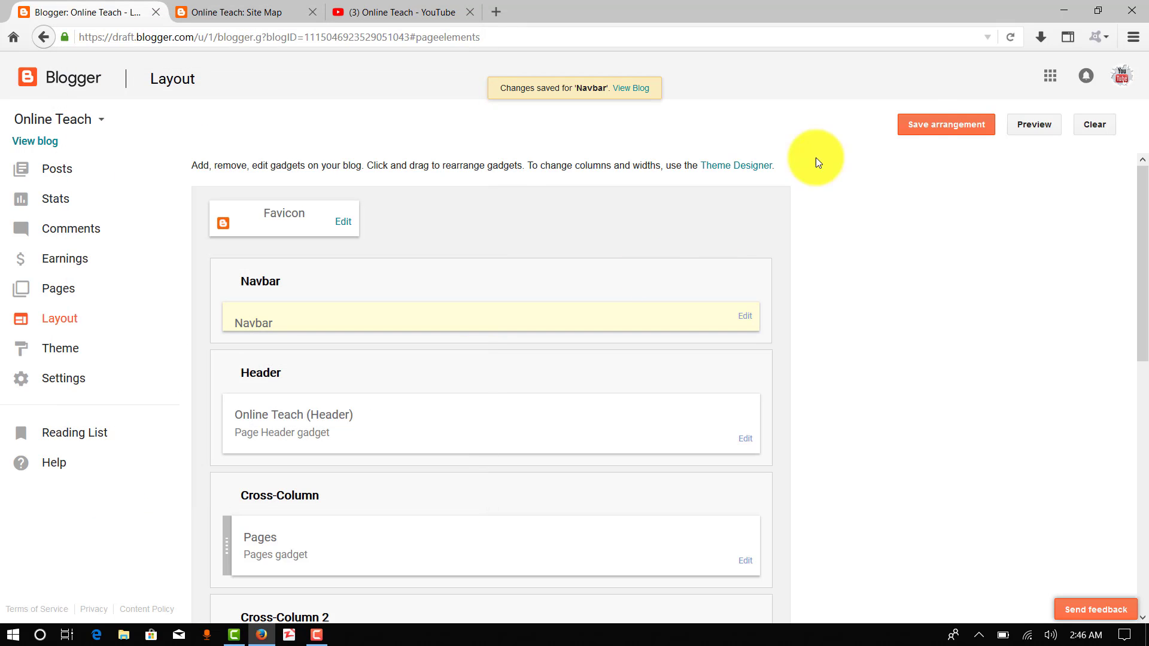
{"action": "left_click", "coordinate": [920, 127]}
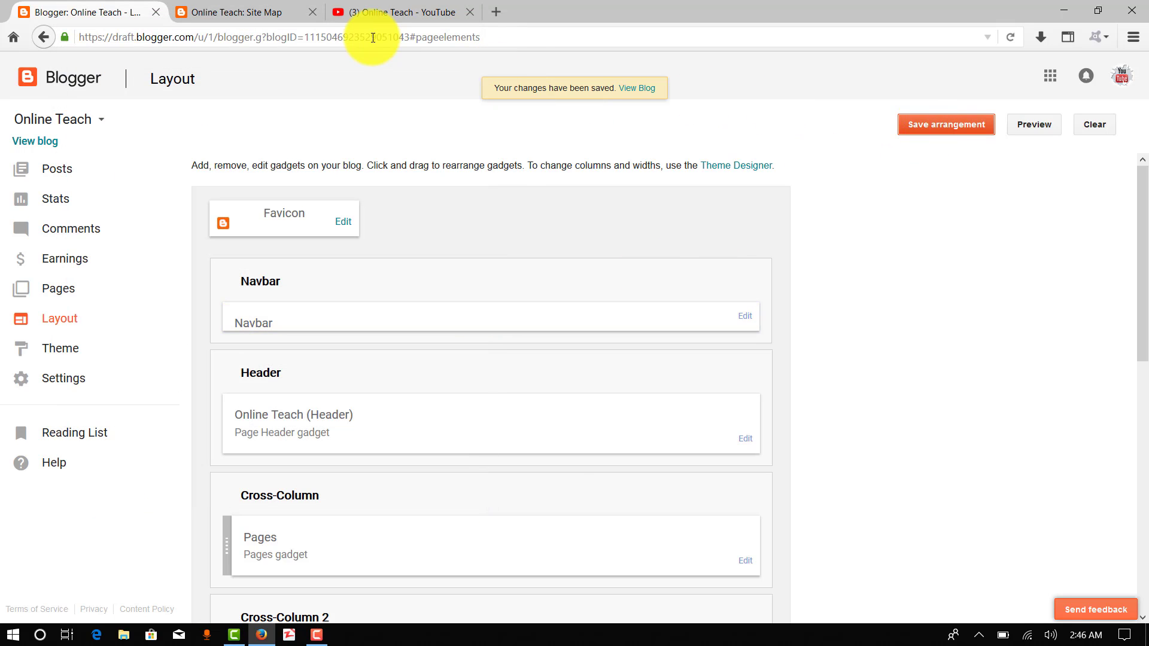
Step: Reload the published blog to check whether the Blogger navbar above the header is hidden
{"action": "left_click", "coordinate": [278, 14]}
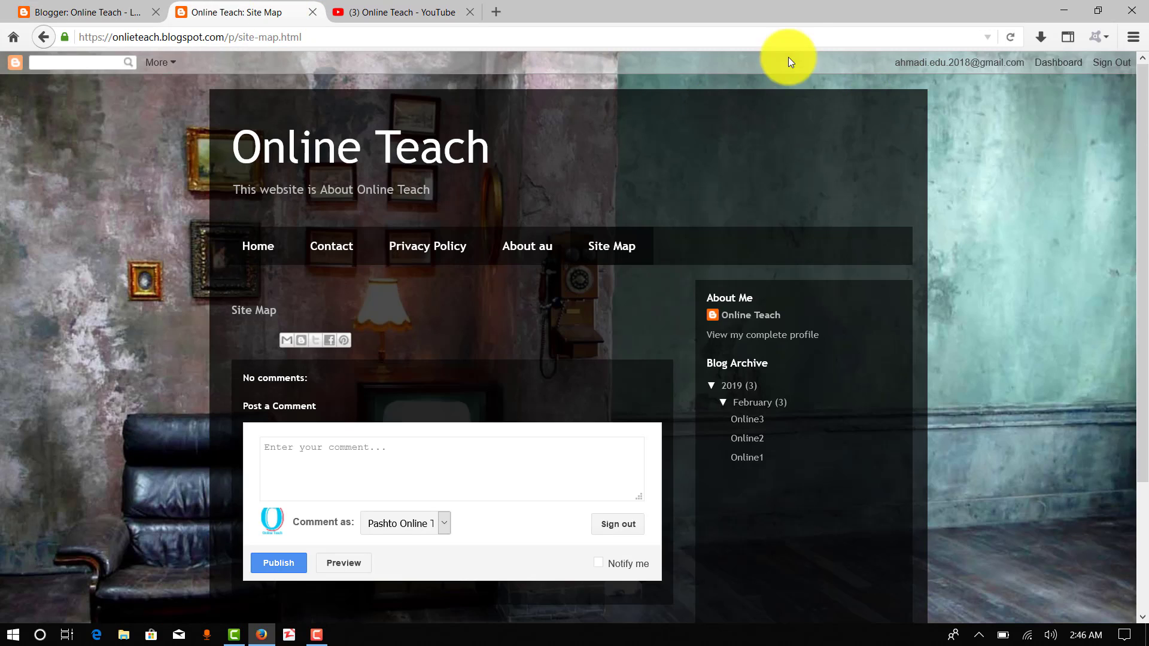
{"action": "left_click", "coordinate": [1011, 36]}
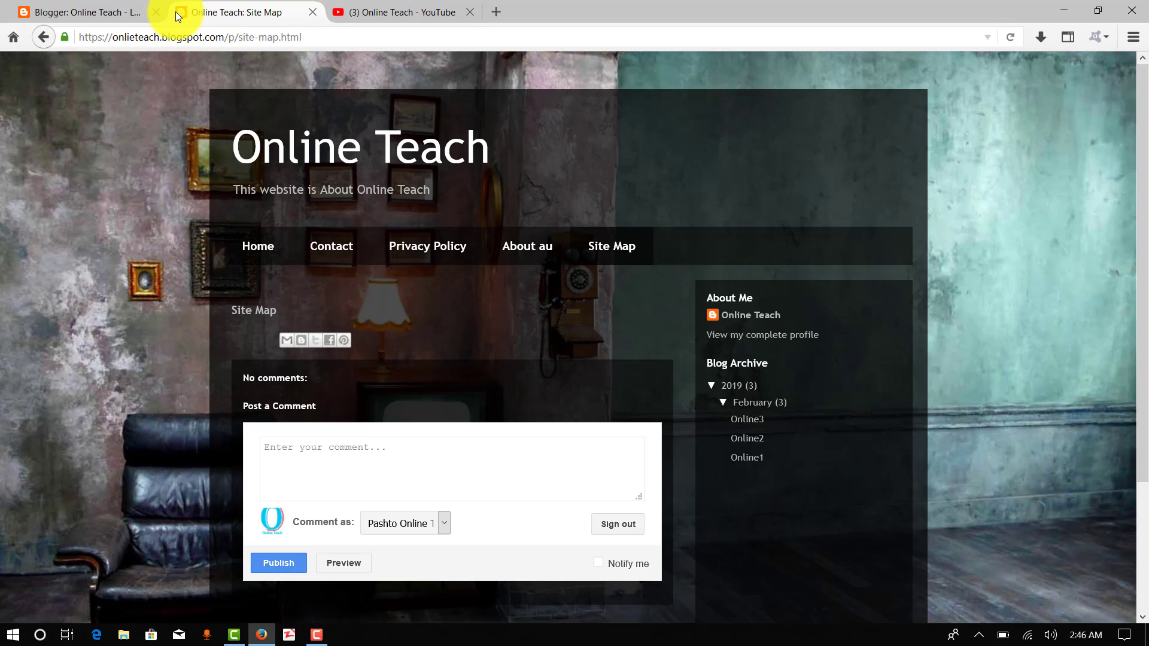
{"action": "left_click", "coordinate": [118, 11]}
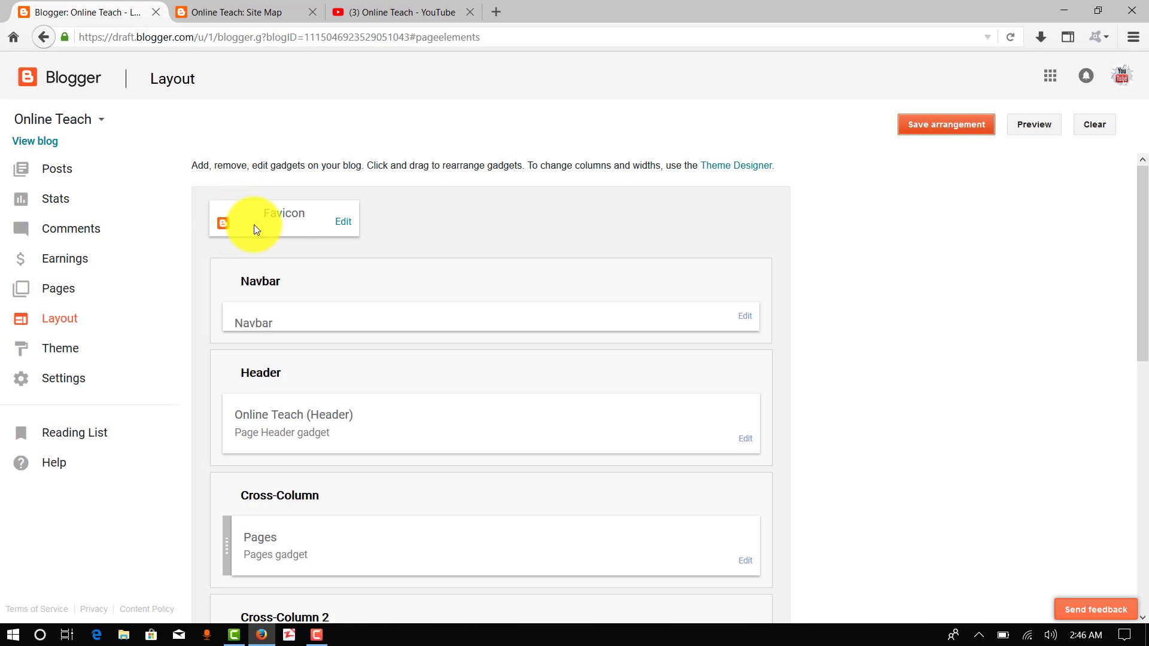
{"action": "left_click", "coordinate": [344, 224]}
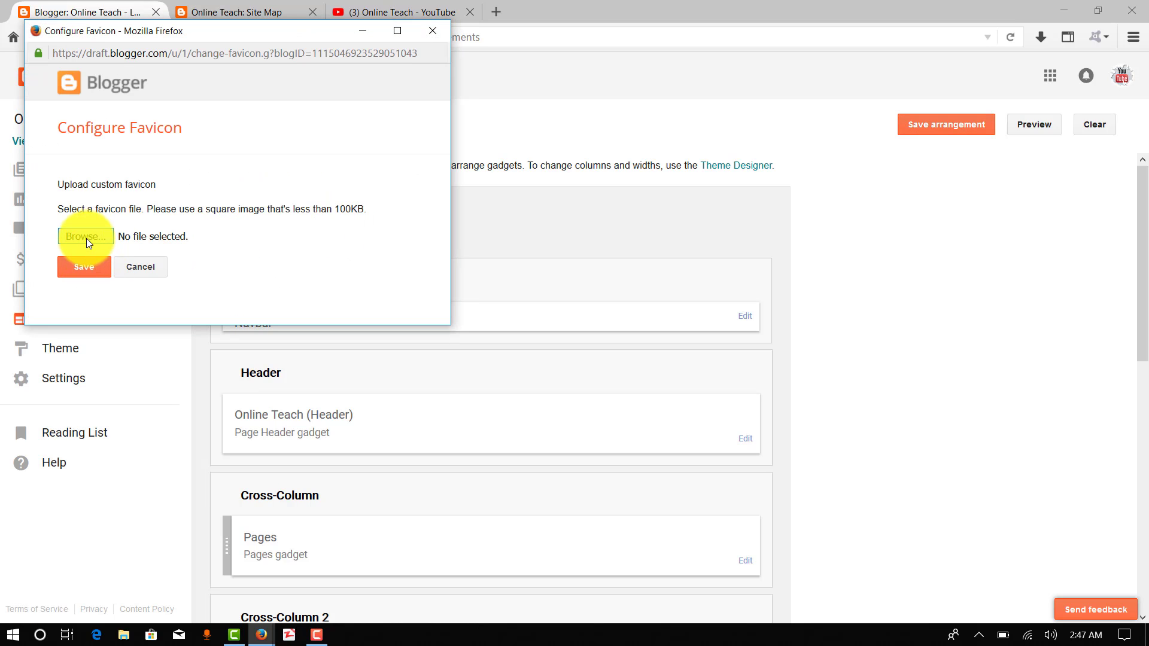
{"action": "left_click", "coordinate": [86, 236]}
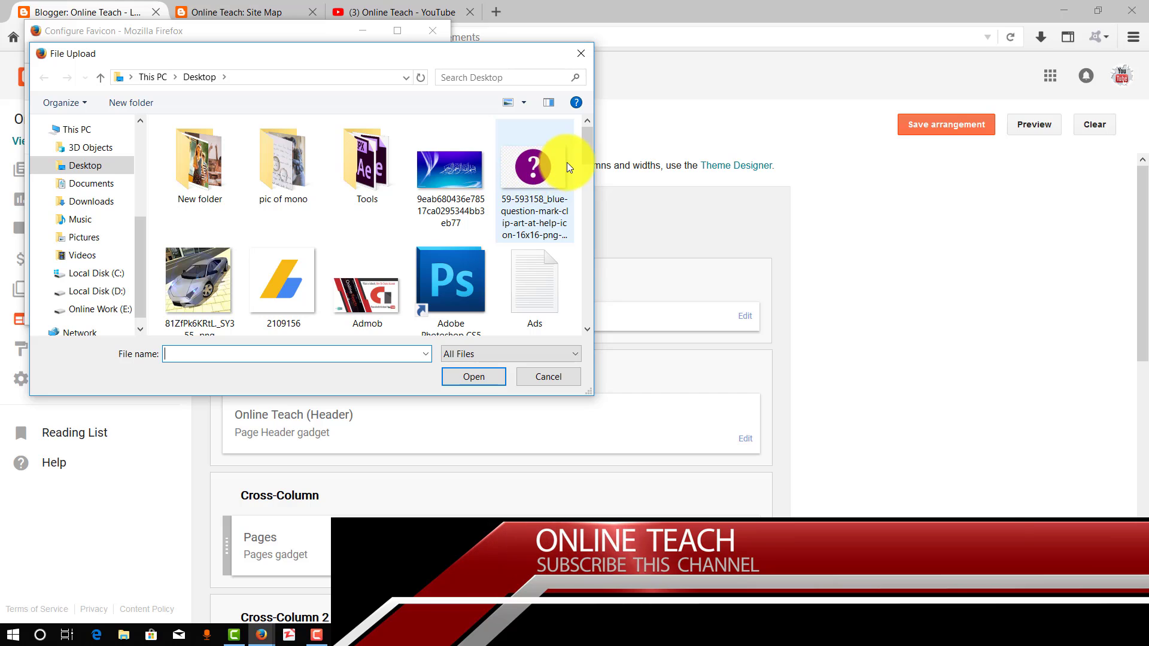
{"action": "left_click_drag", "start_coordinate": [587, 152], "coordinate": [602, 220]}
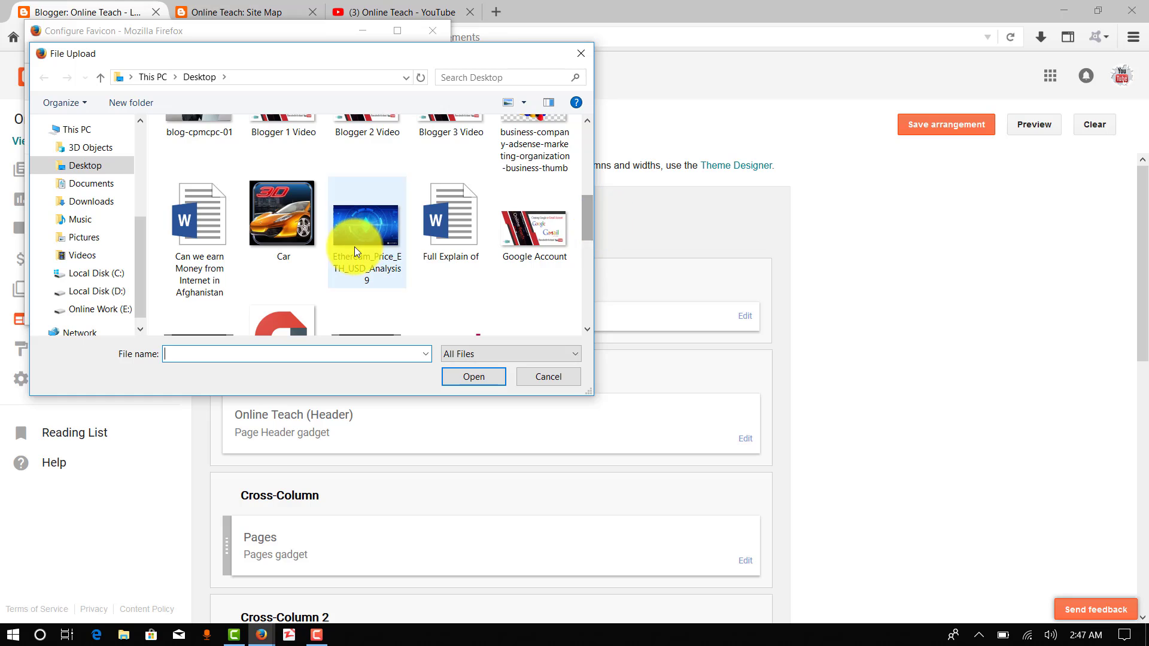
{"action": "left_click", "coordinate": [288, 211]}
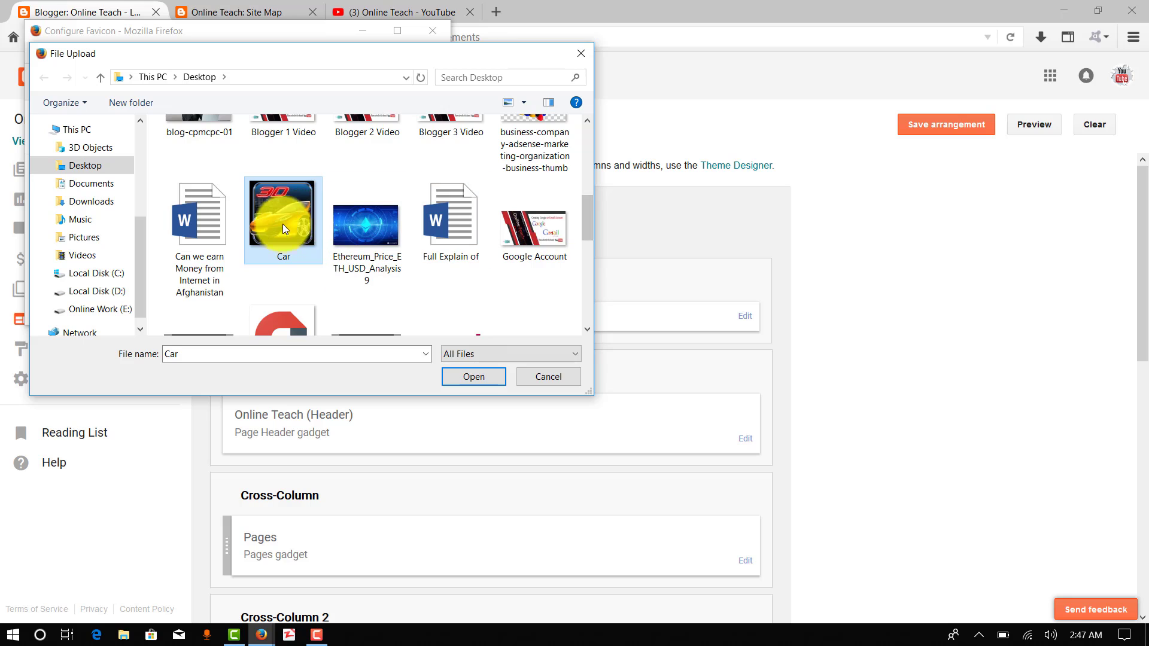
{"action": "scroll", "coordinate": [586, 183], "scroll_direction": "up", "scroll_amount": 3}
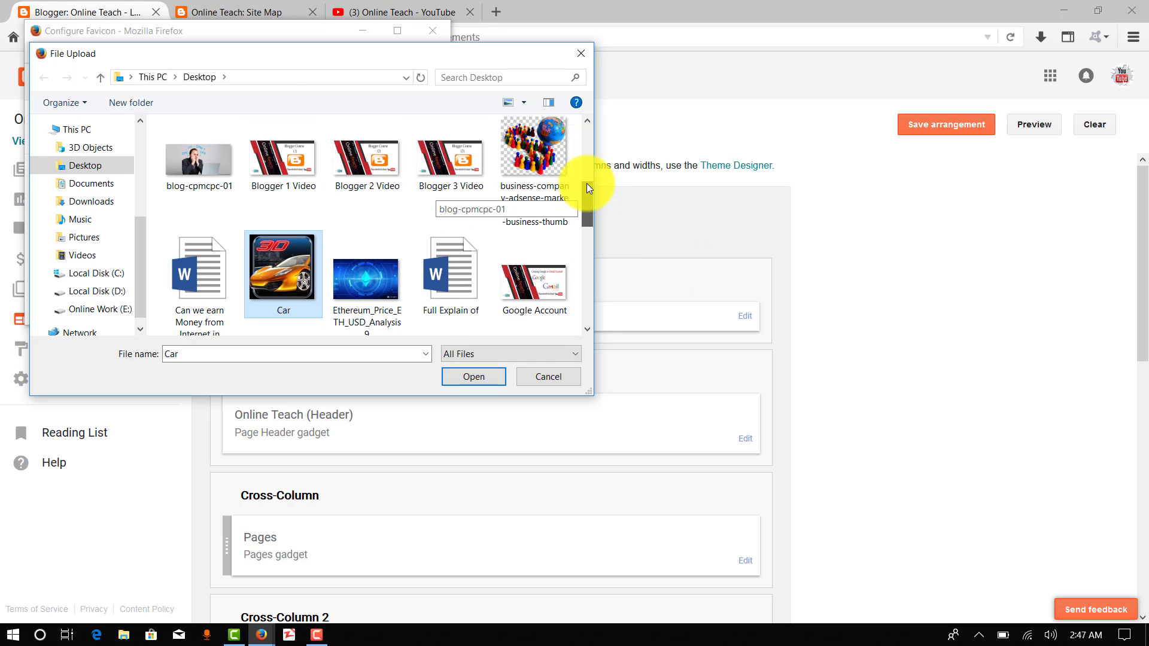
{"action": "scroll", "coordinate": [586, 194], "scroll_direction": "down", "scroll_amount": 2}
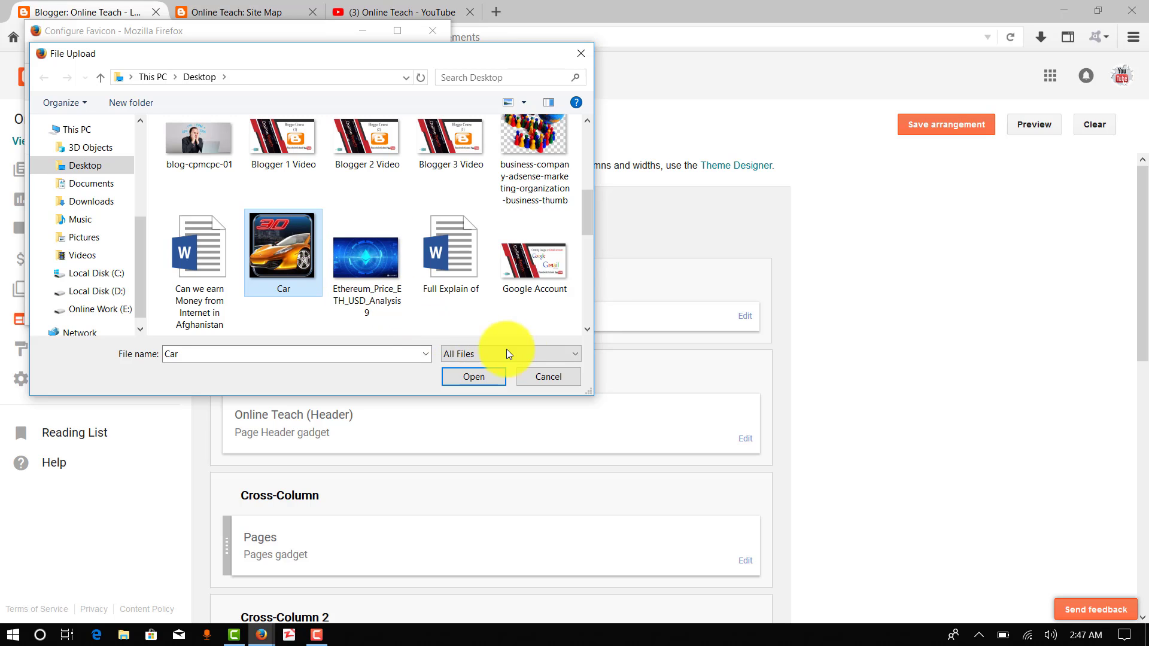
{"action": "left_click", "coordinate": [529, 373]}
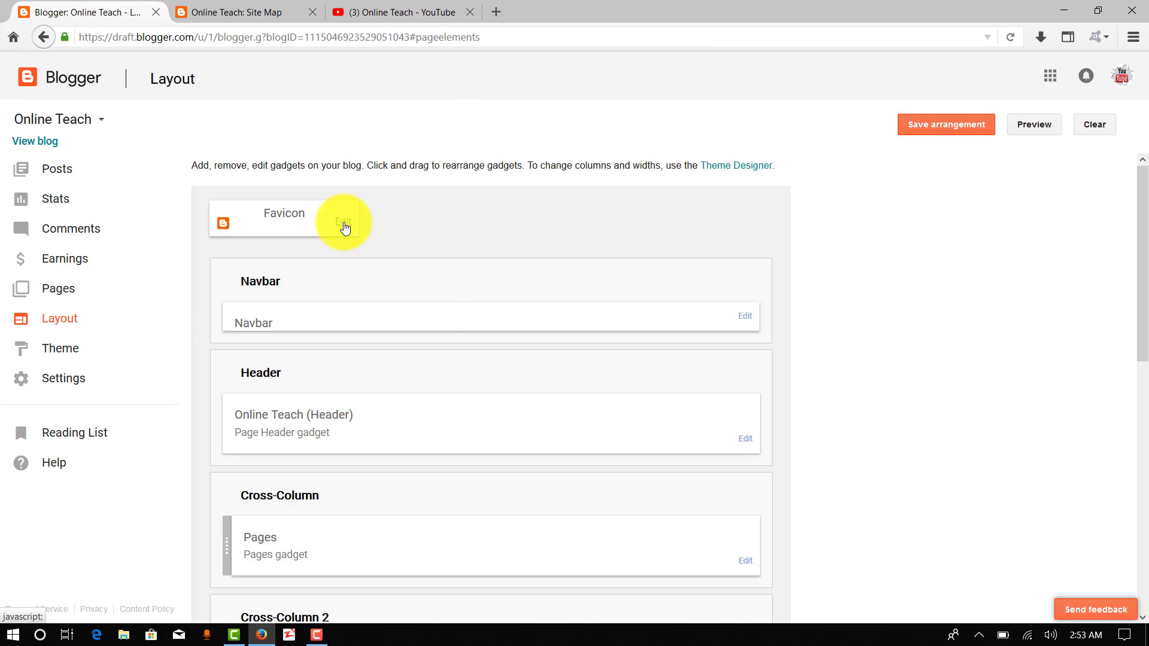
Step: Upload the Desktop image llll.png as the blog's custom favicon and save it
{"action": "left_click", "coordinate": [344, 228]}
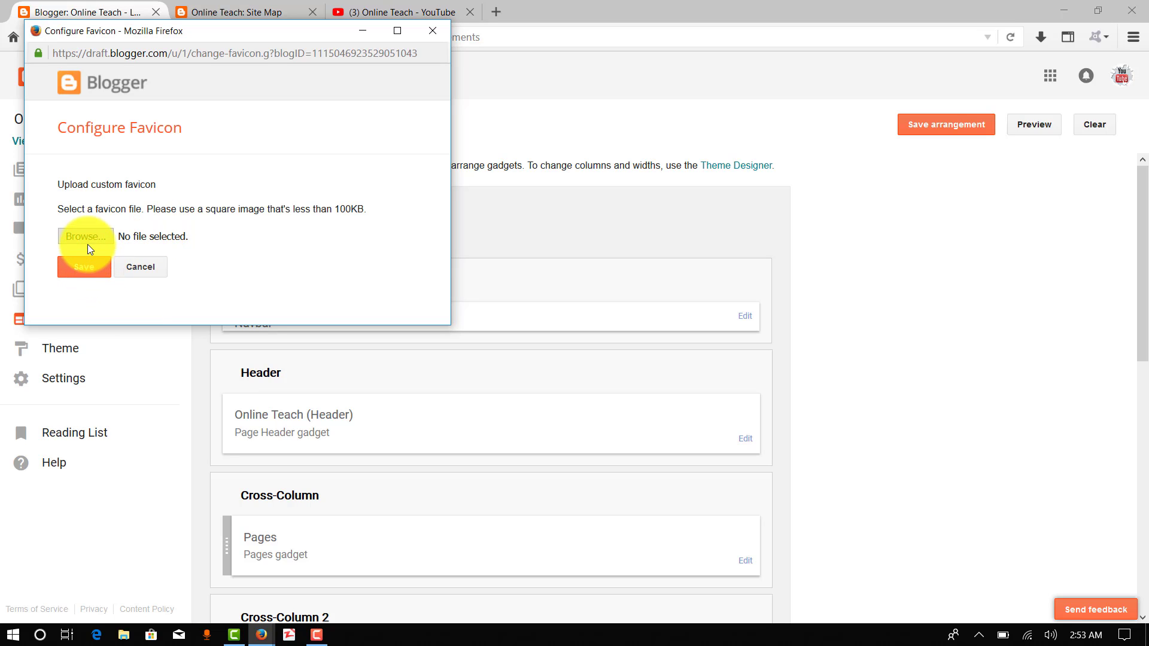
{"action": "left_click", "coordinate": [88, 238]}
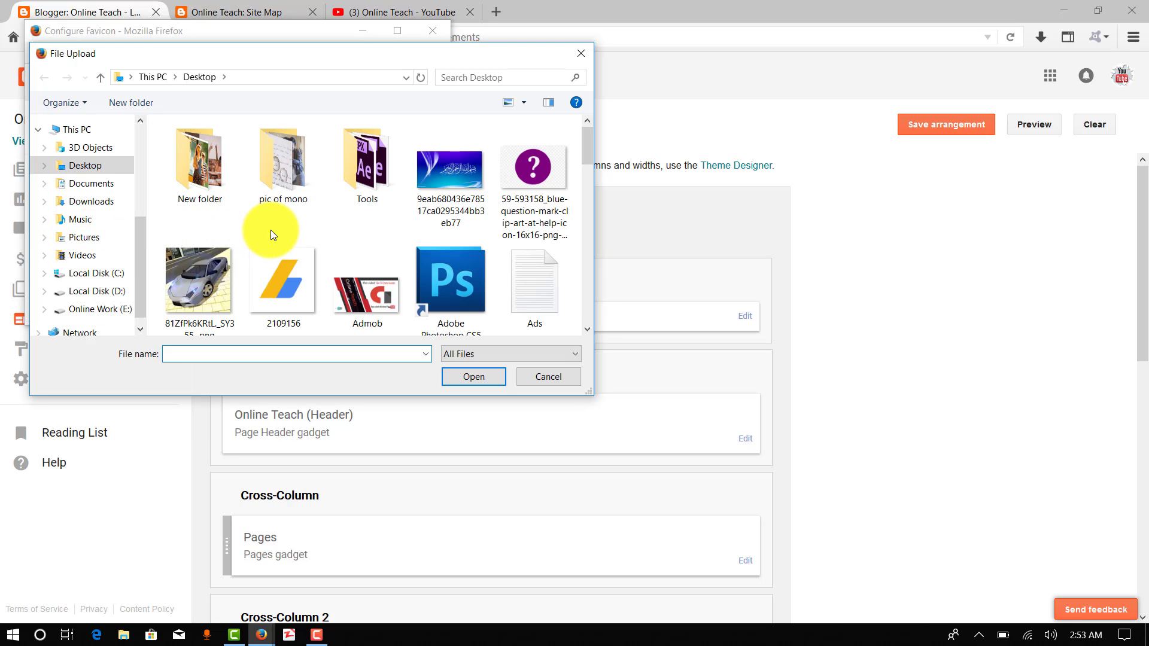
{"action": "left_click_drag", "start_coordinate": [591, 153], "coordinate": [586, 256]}
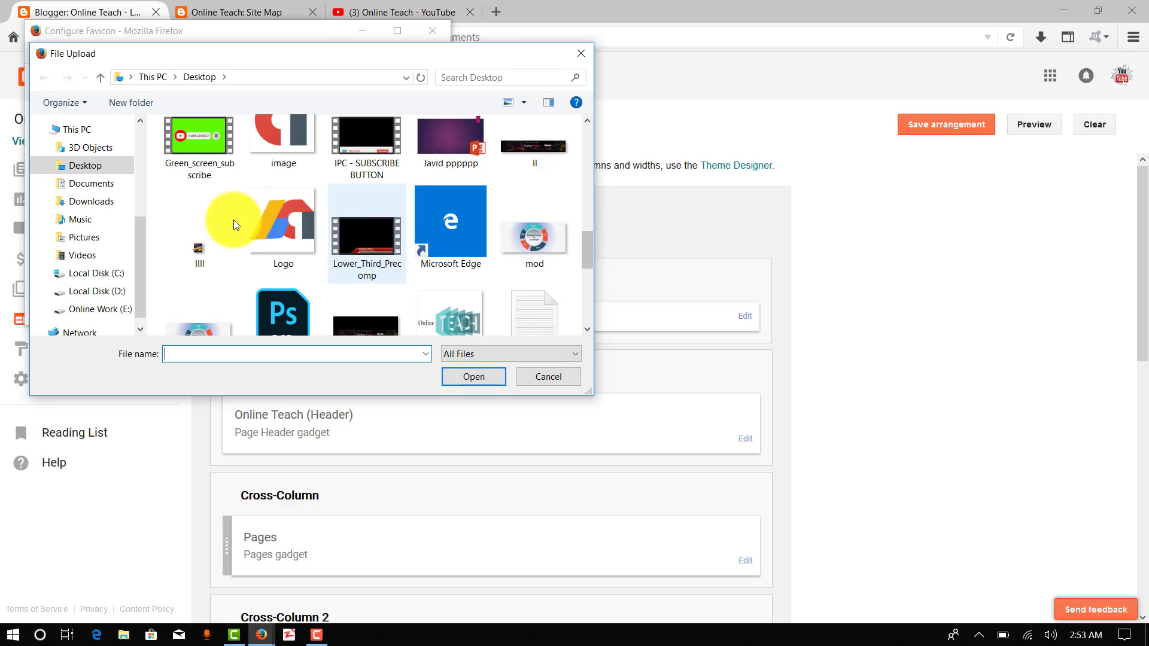
{"action": "left_click", "coordinate": [202, 247]}
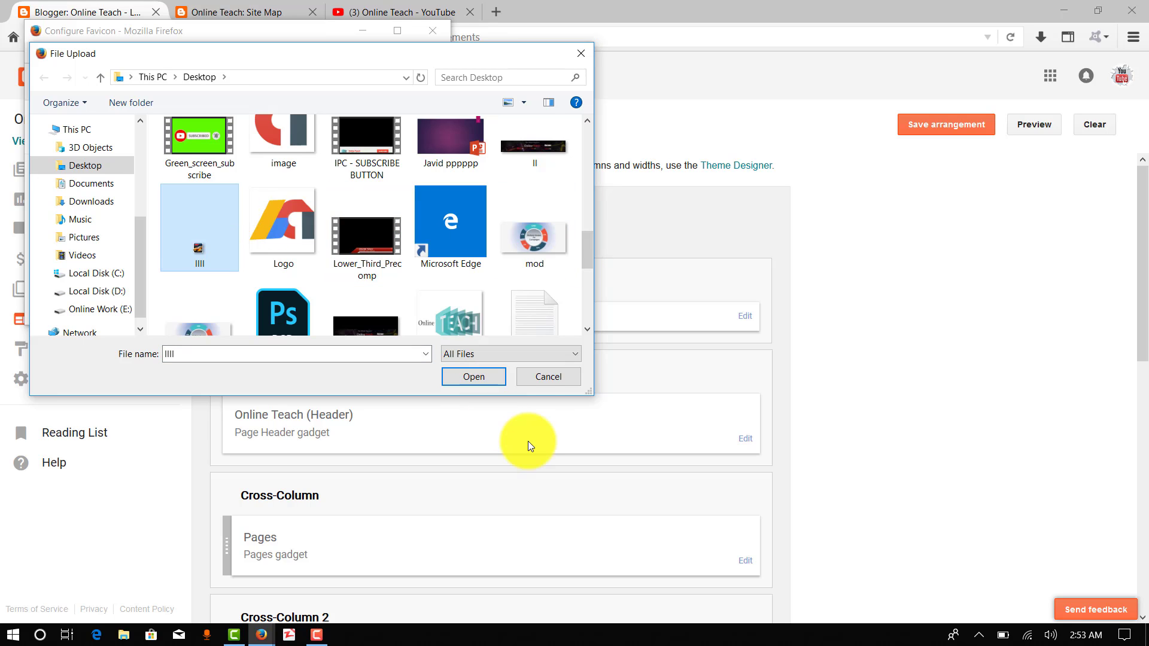
{"action": "left_click", "coordinate": [477, 381]}
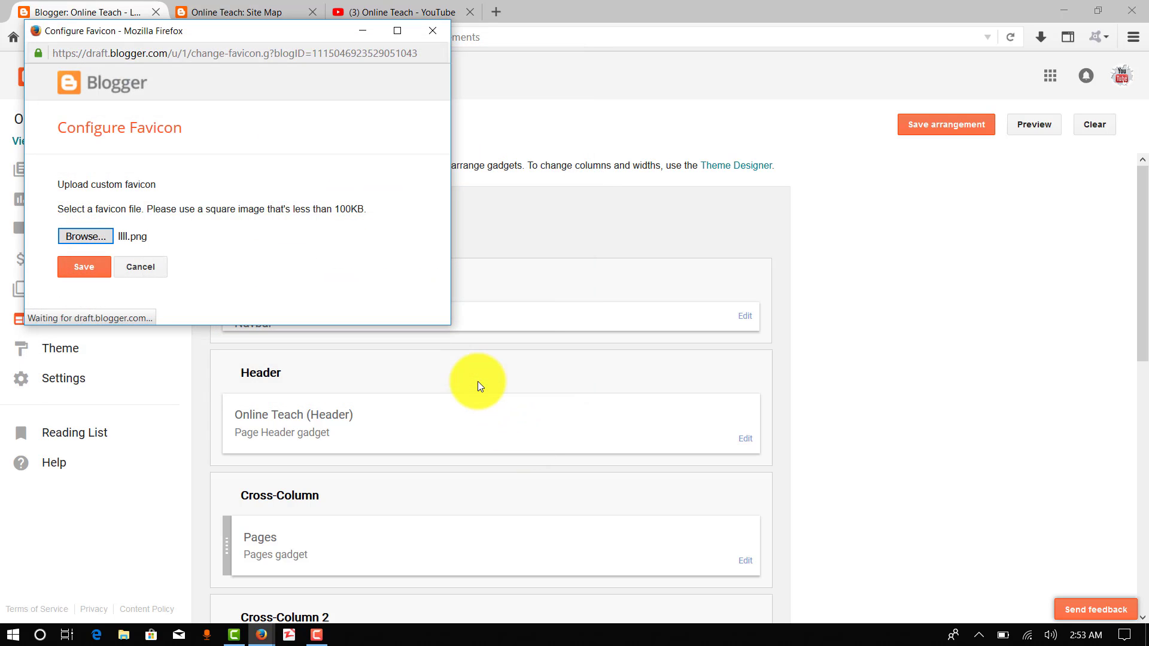
{"action": "left_click", "coordinate": [84, 266]}
{"action": "left_click", "coordinate": [530, 376]}
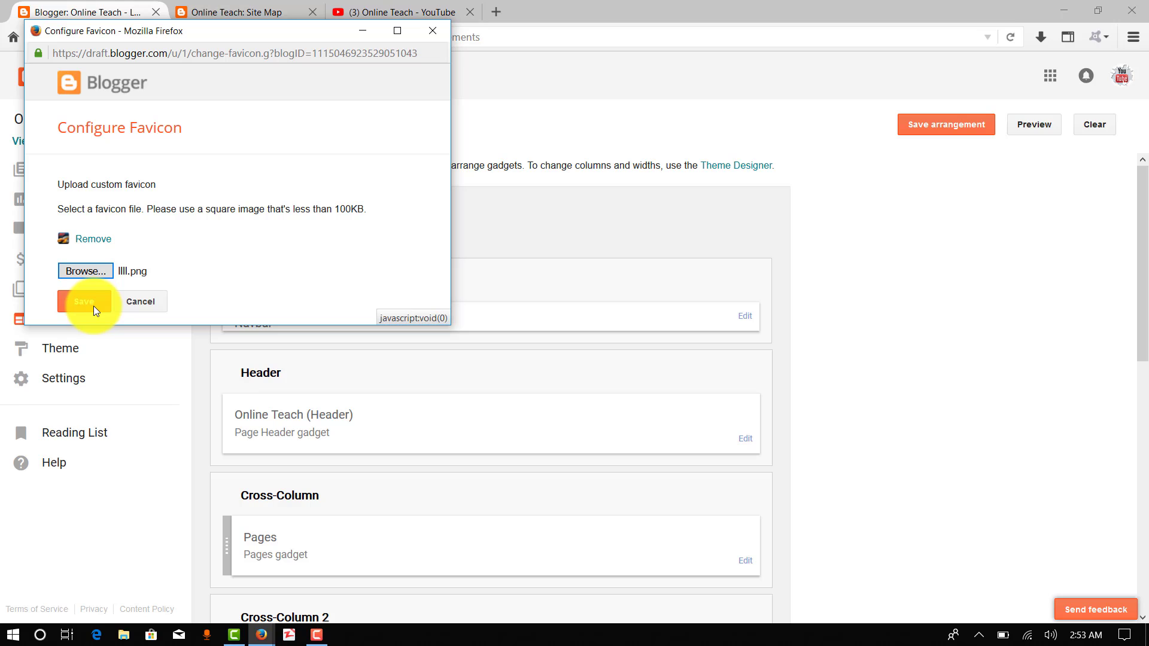
{"action": "left_click", "coordinate": [92, 302]}
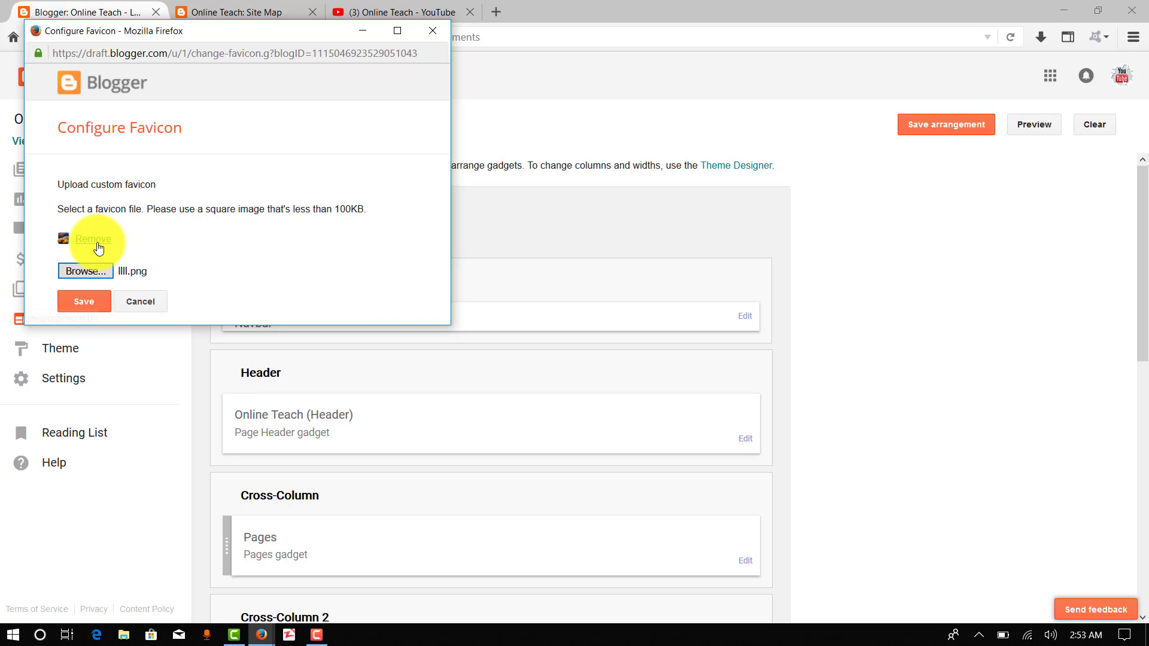
Step: Replace the current favicon by uploading the Desktop image llll.png again, and save the favicon configuration
{"action": "left_click", "coordinate": [95, 238]}
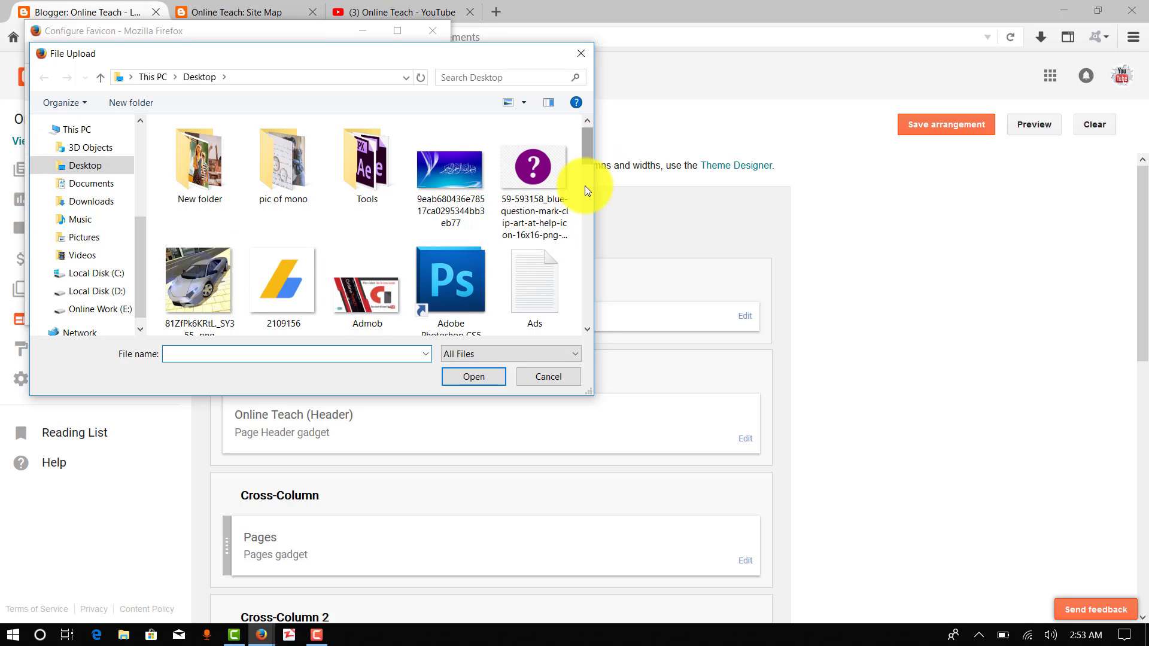
{"action": "scroll", "coordinate": [586, 257], "scroll_direction": "down", "scroll_amount": 5}
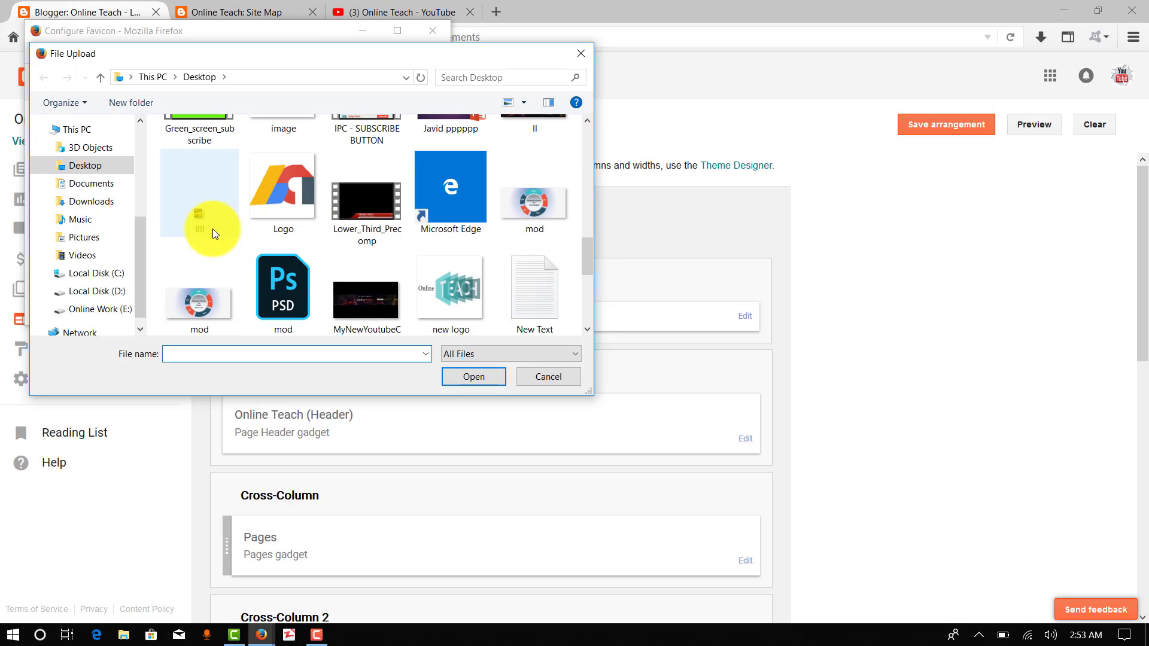
{"action": "left_click", "coordinate": [213, 229]}
{"action": "left_click", "coordinate": [475, 375]}
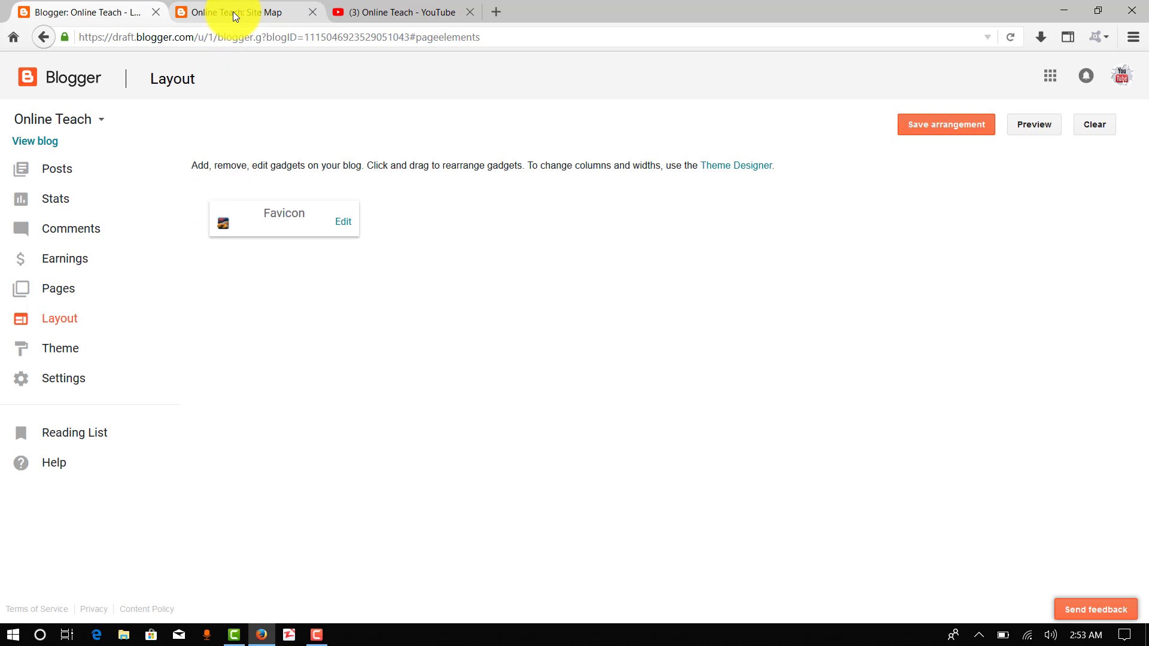
Step: Reload the published blog to check its favicon, and review the favicon configuration in the Blogger layout without changing it
{"action": "left_click", "coordinate": [239, 12]}
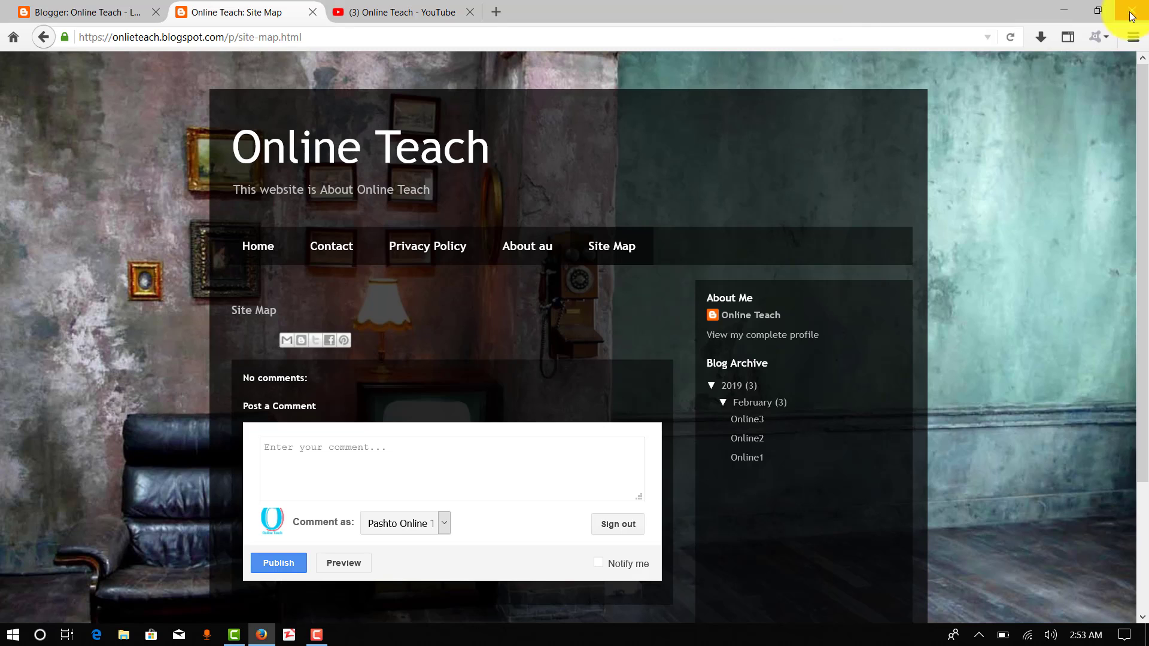
{"action": "left_click", "coordinate": [1010, 38]}
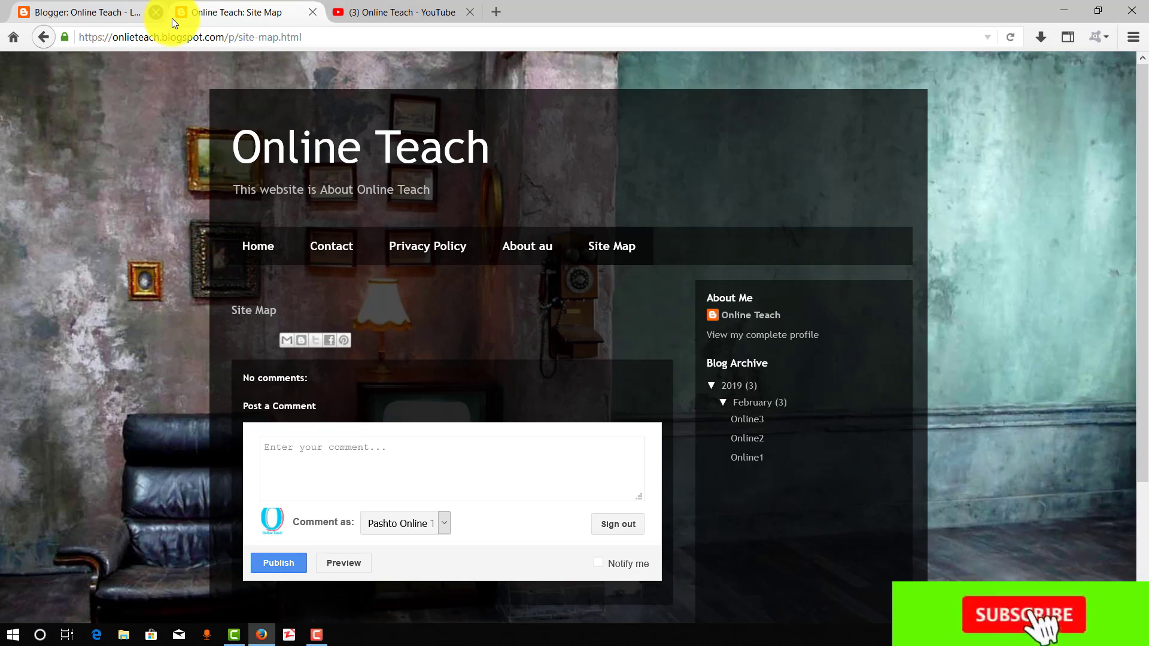
{"action": "left_click", "coordinate": [91, 11]}
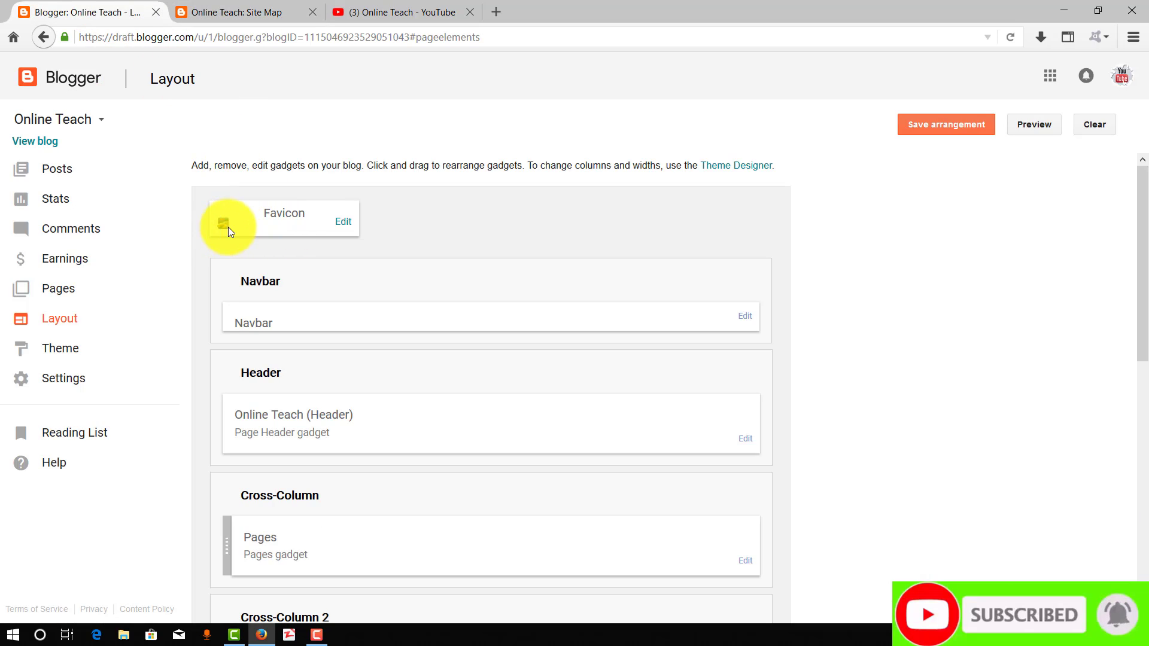
{"action": "left_click", "coordinate": [340, 226]}
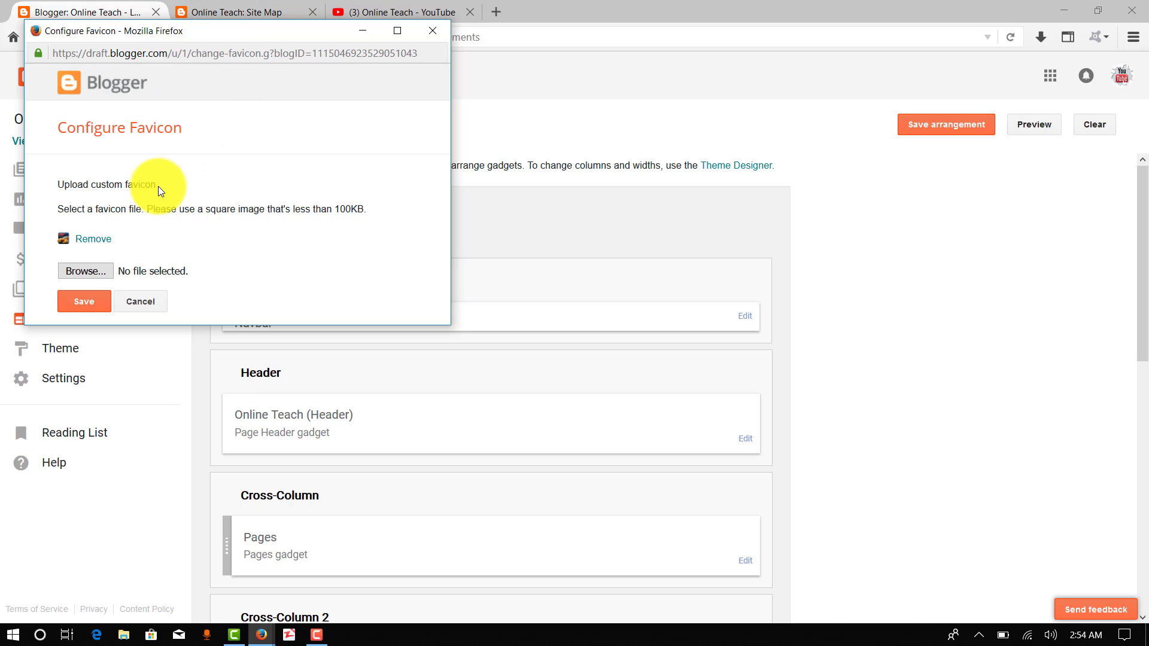
{"action": "left_click", "coordinate": [152, 305]}
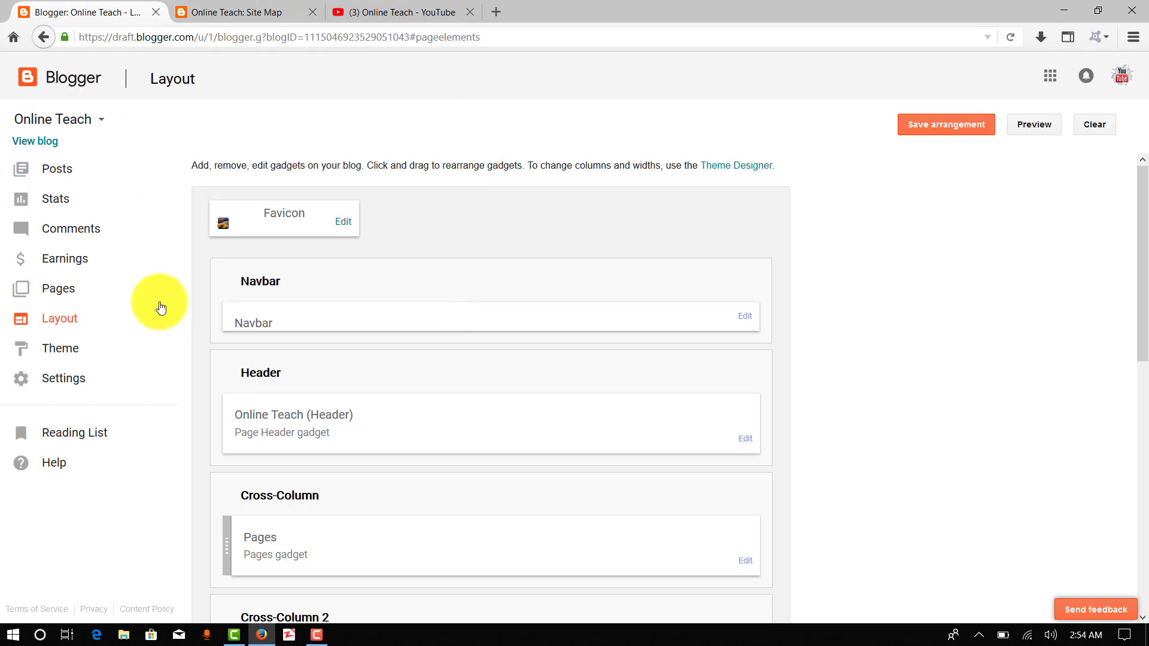
Step: Examine the description under the blog title and the page navigation bar on the published blog
{"action": "left_click", "coordinate": [264, 13]}
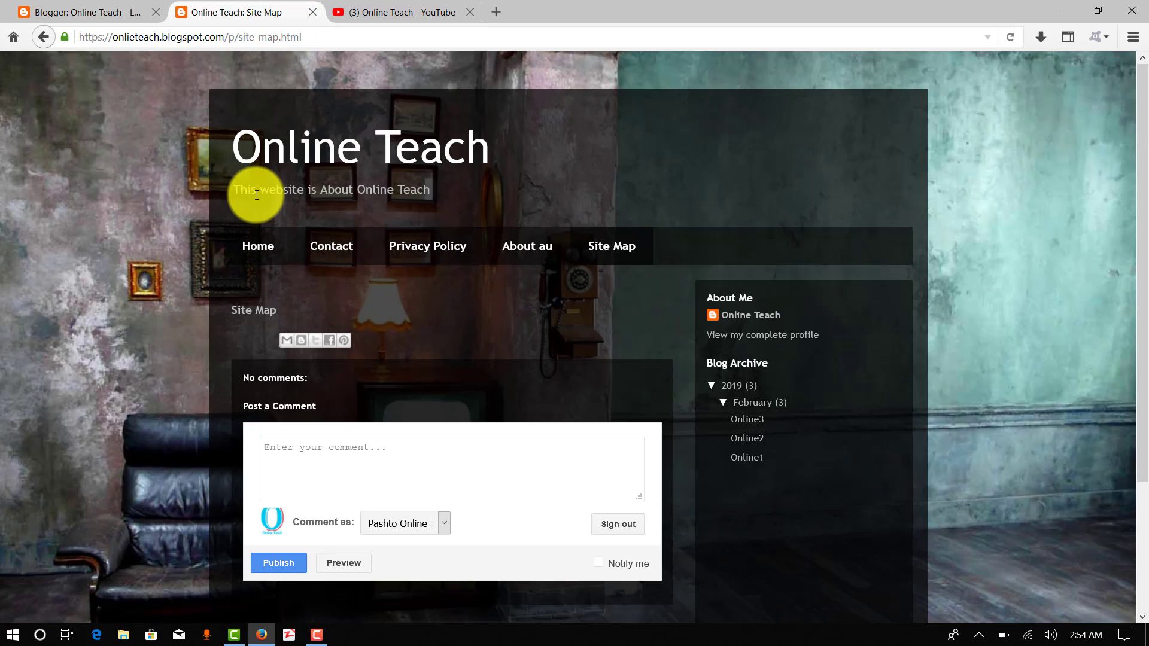
{"action": "left_click_drag", "start_coordinate": [233, 189], "coordinate": [445, 209]}
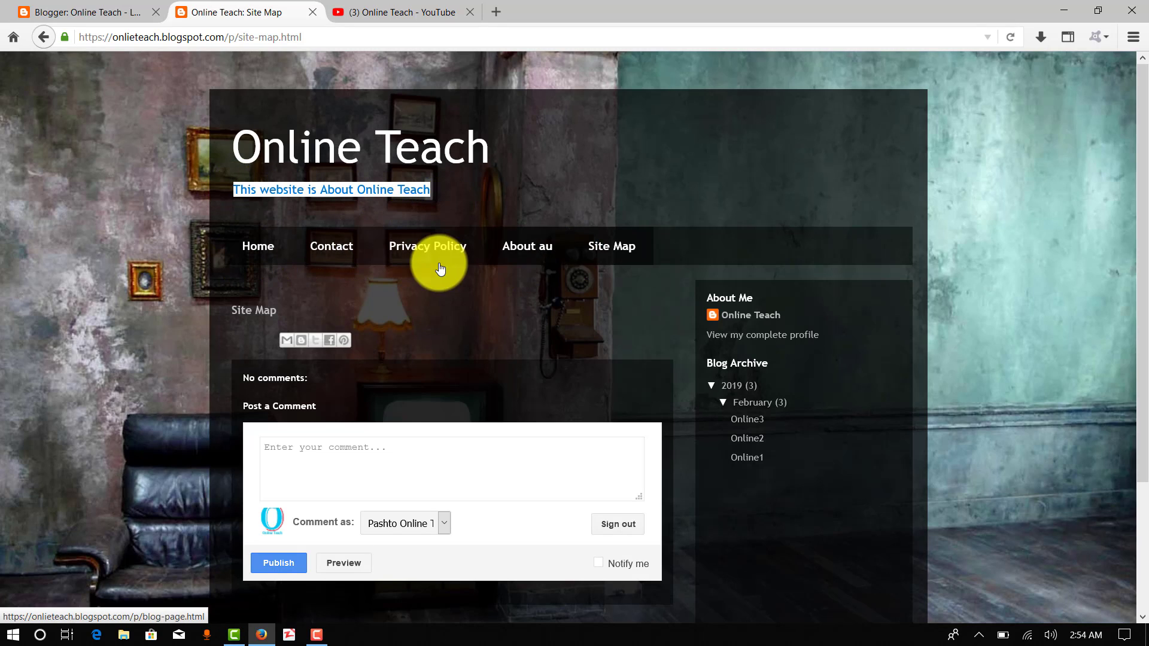
{"action": "left_click", "coordinate": [544, 271]}
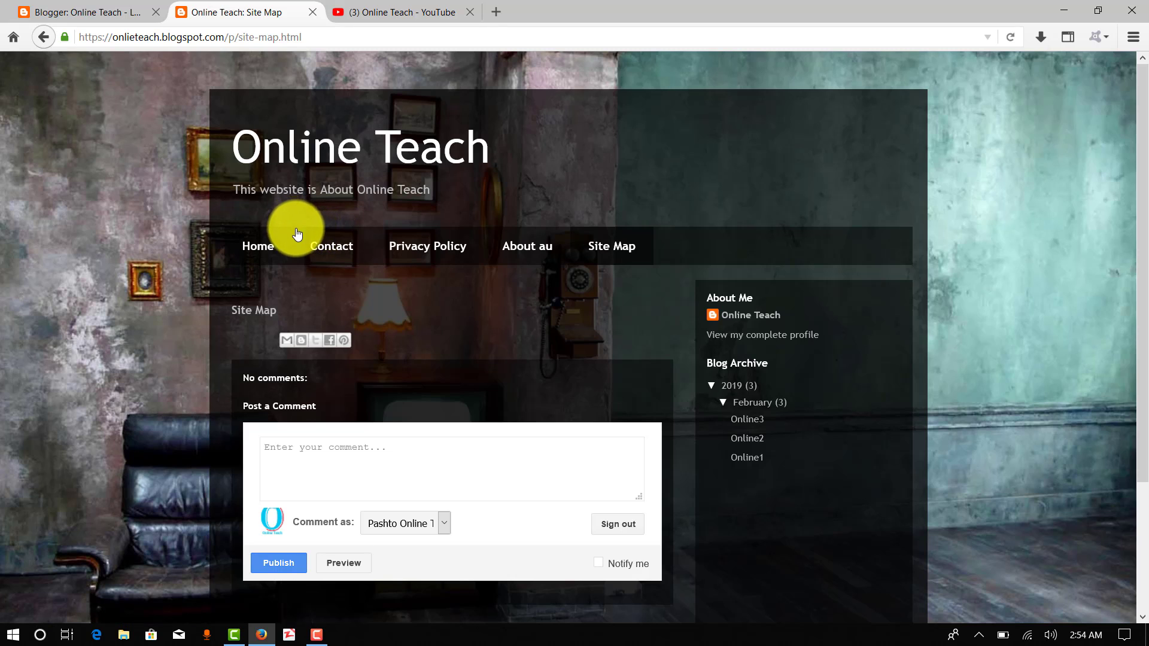
{"action": "left_click_drag", "start_coordinate": [297, 232], "coordinate": [544, 265]}
{"action": "left_click", "coordinate": [527, 271]}
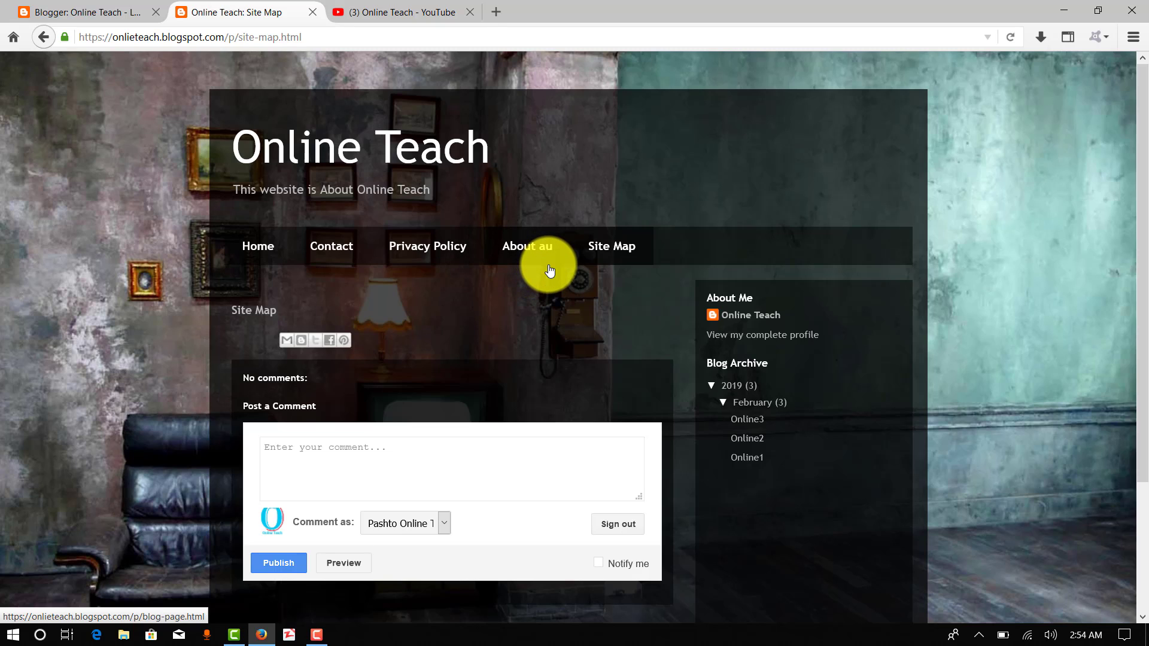